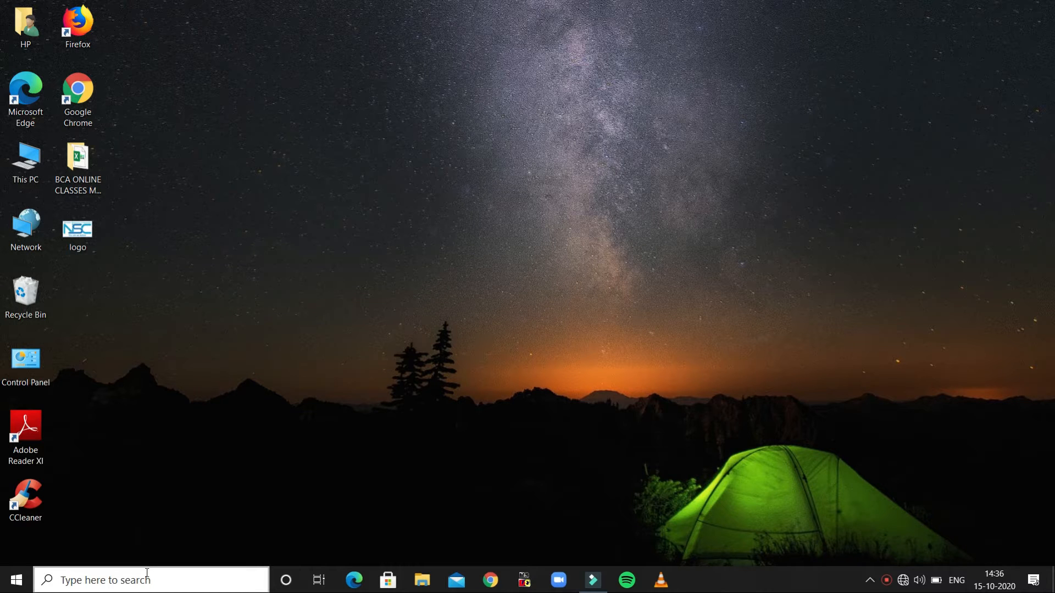
Launch Excel and open the recent workbook EXCEL_TUT1
click(29, 587)
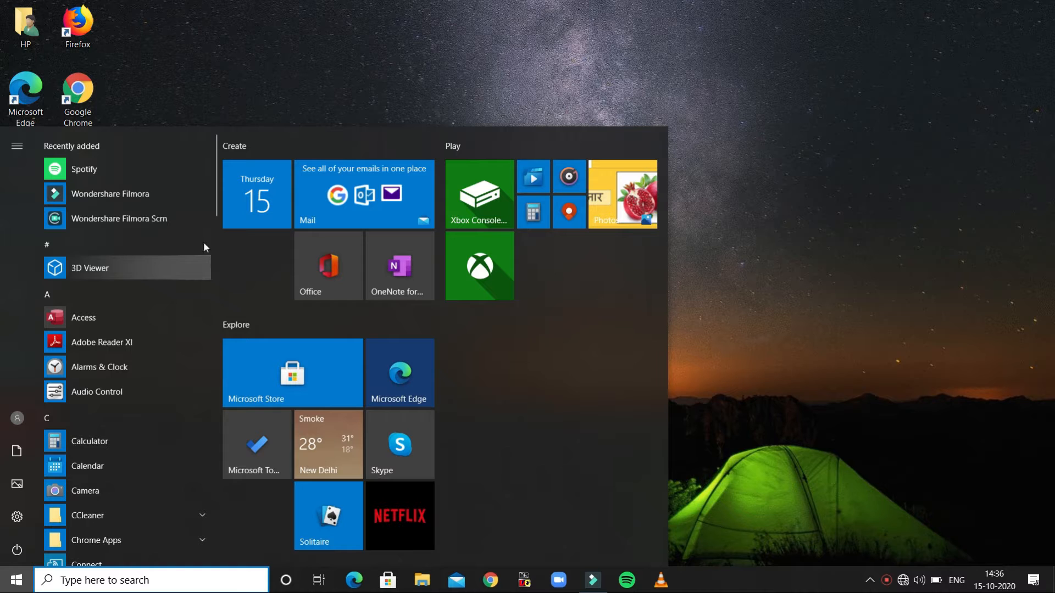
drag(217, 200, 217, 267)
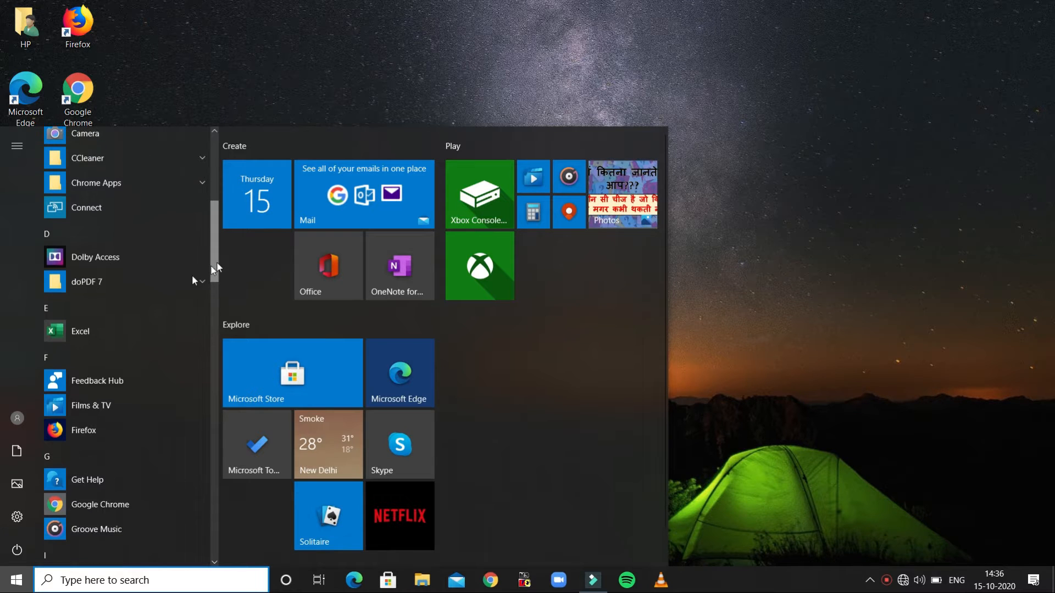
click(78, 334)
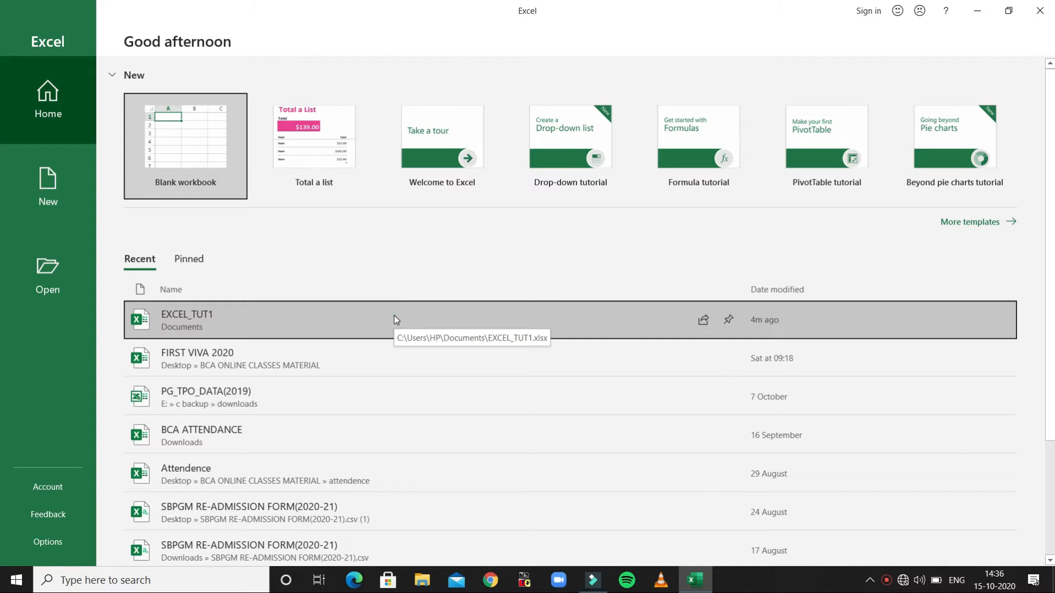
click(394, 317)
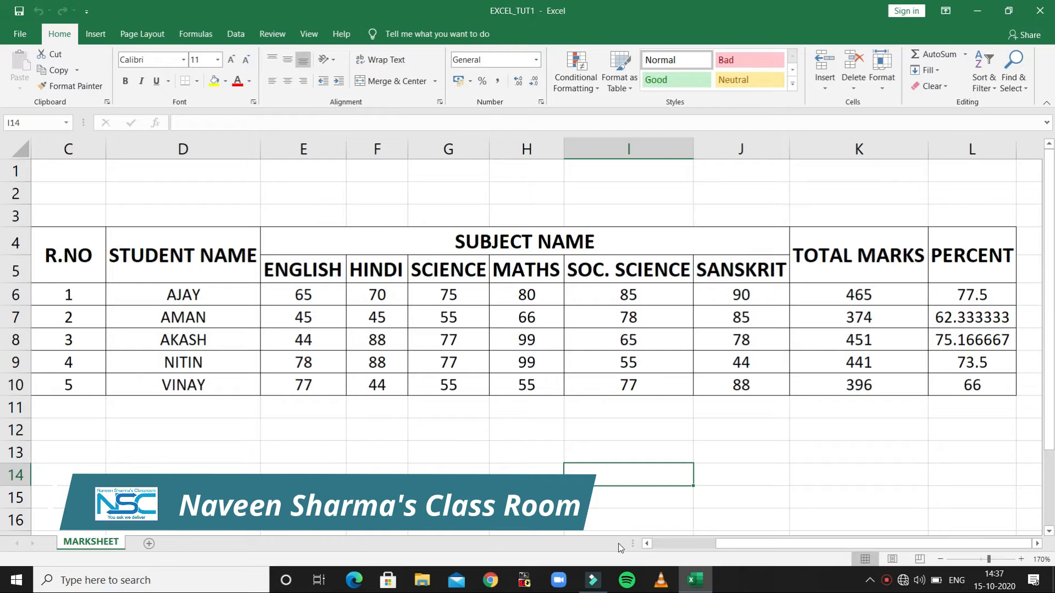
Add the heading "Grade" in cell M4, beside the PERCENT column of the marksheet
drag(786, 545, 798, 545)
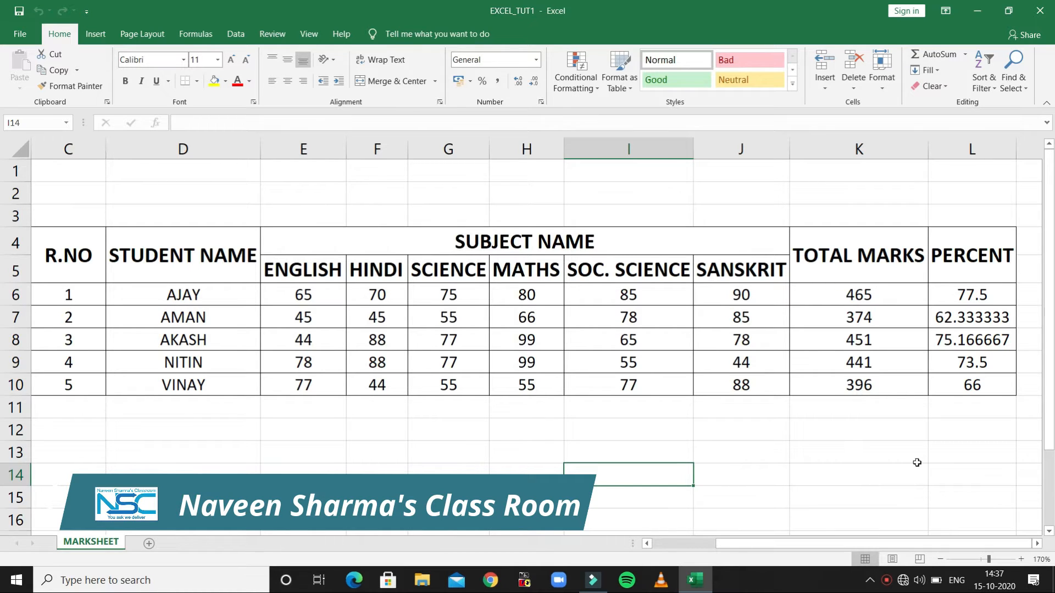
click(1020, 559)
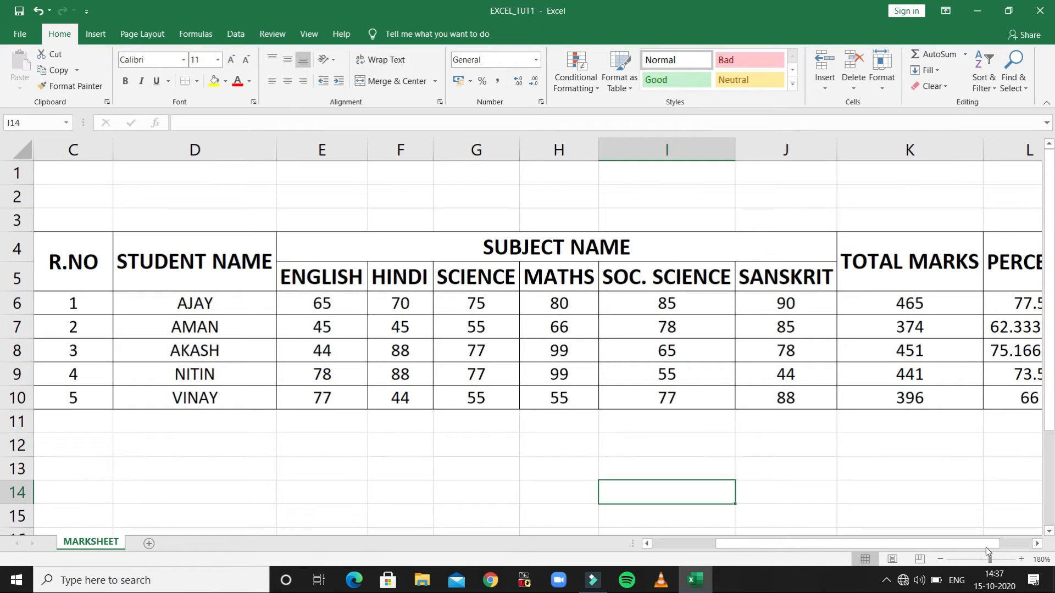
drag(977, 543, 1048, 539)
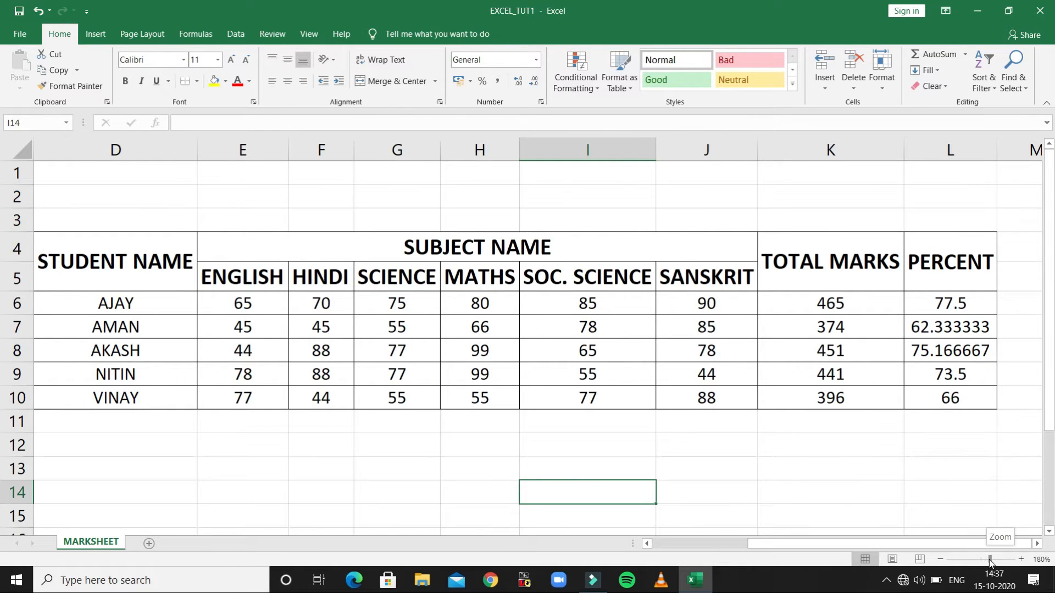
drag(989, 559, 985, 558)
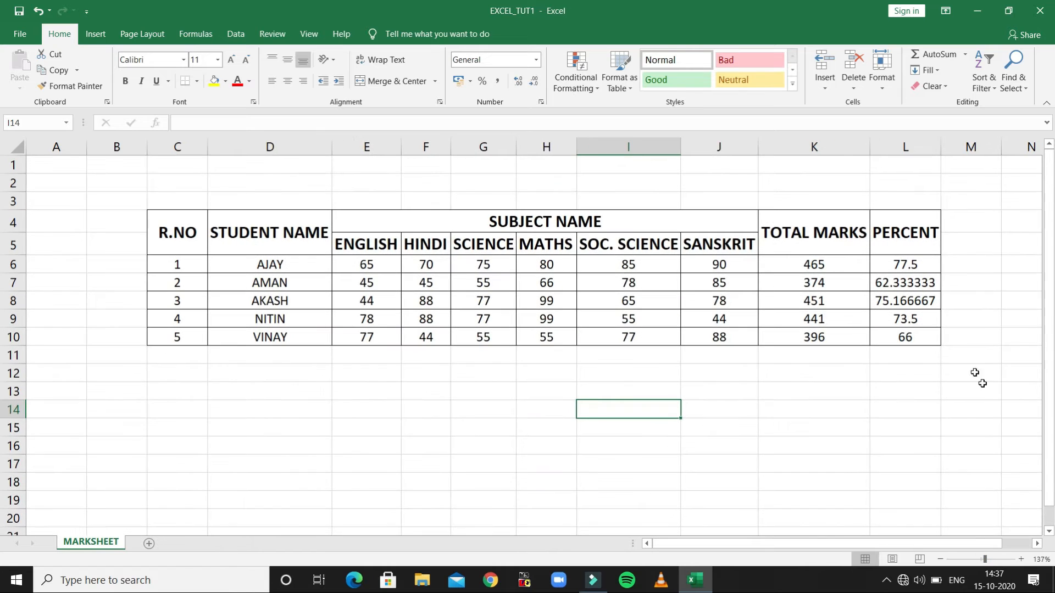
click(957, 216)
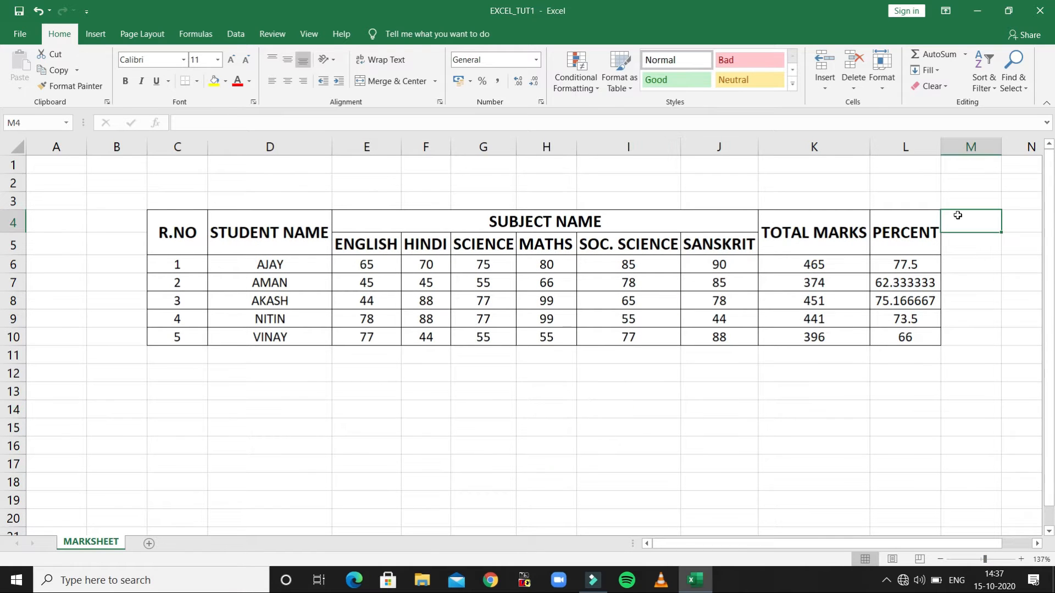
text(Grade)
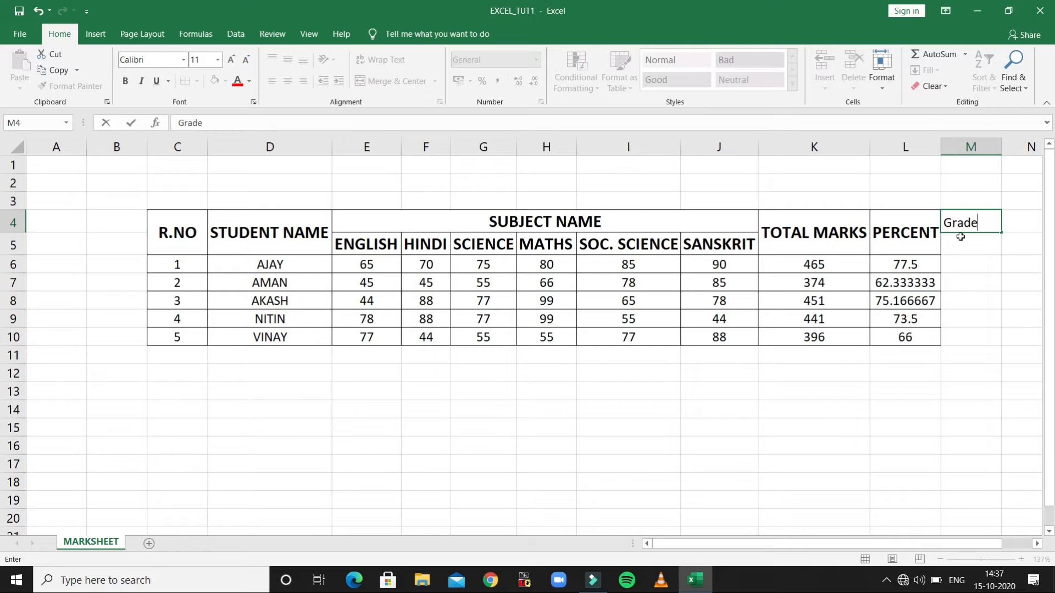
Merge and center cells M4:M5 and middle-align the Grade heading vertically
click(961, 240)
key(shift+Up)
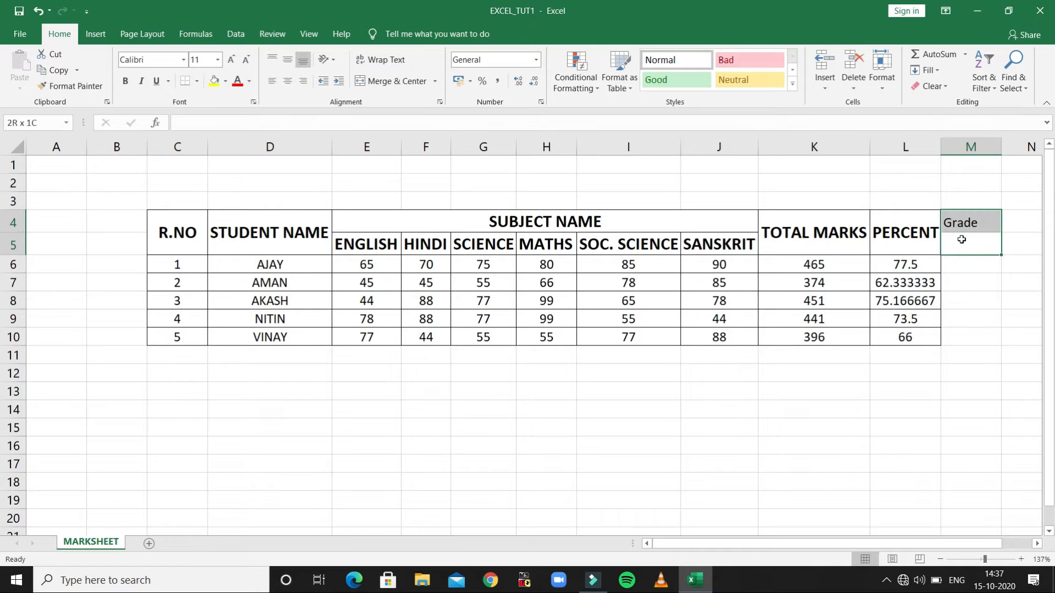
click(404, 84)
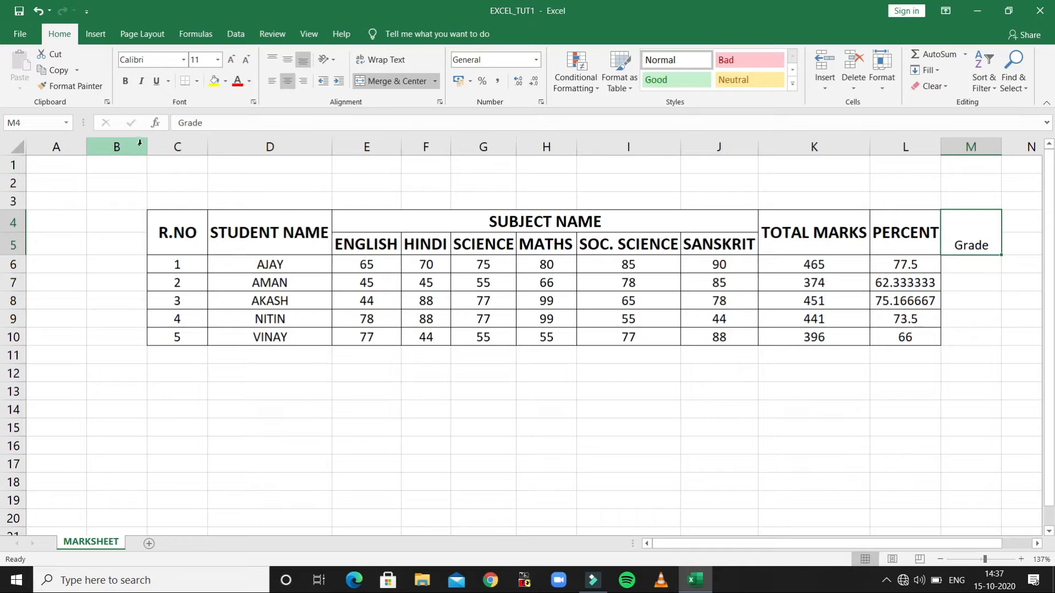
click(289, 59)
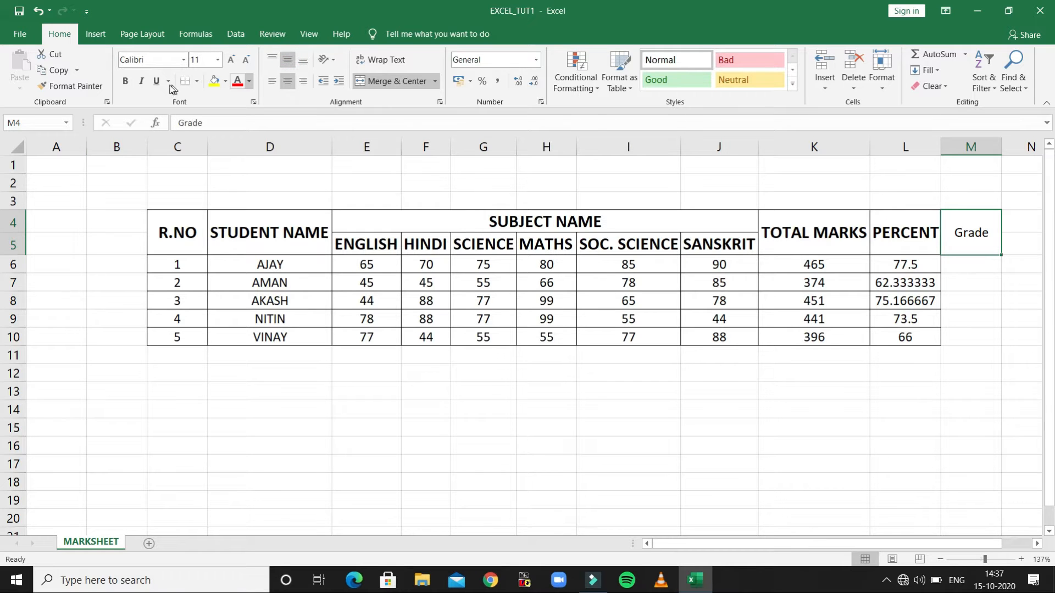
Make the Grade heading bold and set its font size to 14
click(126, 81)
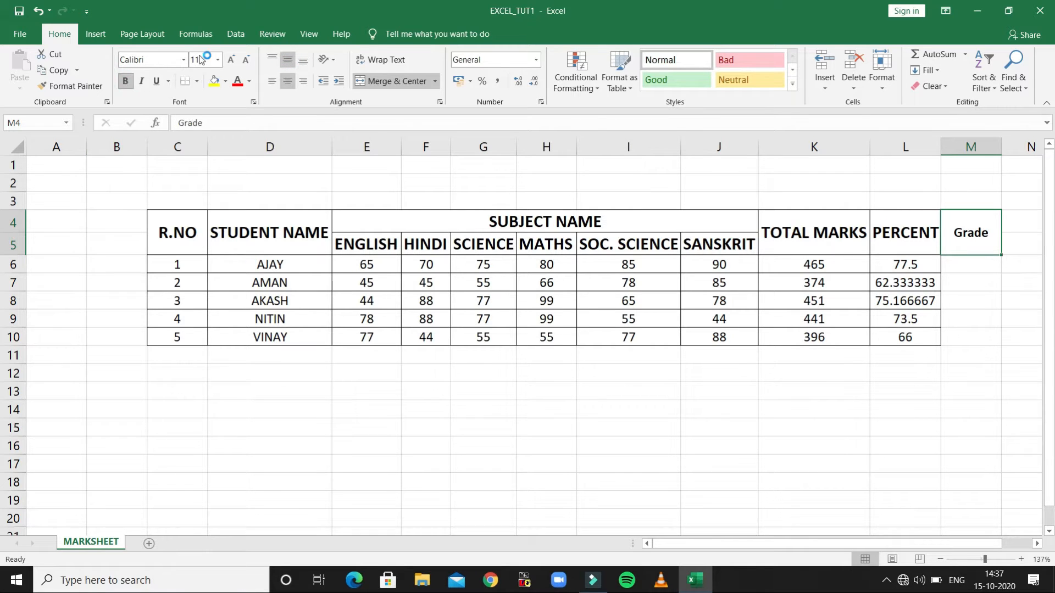
click(204, 60)
text(1)
key(Return)
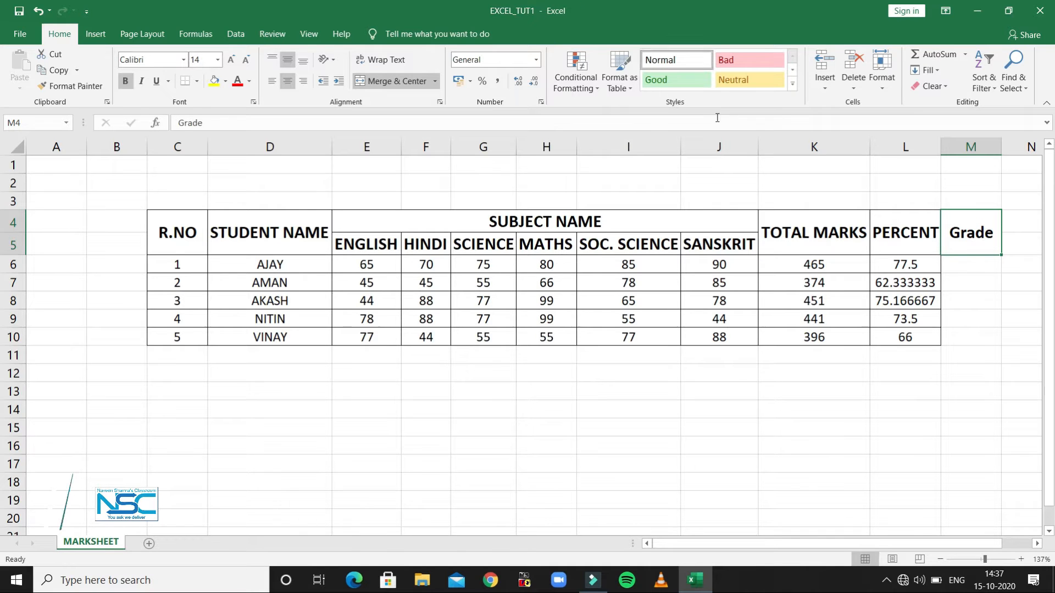
click(953, 261)
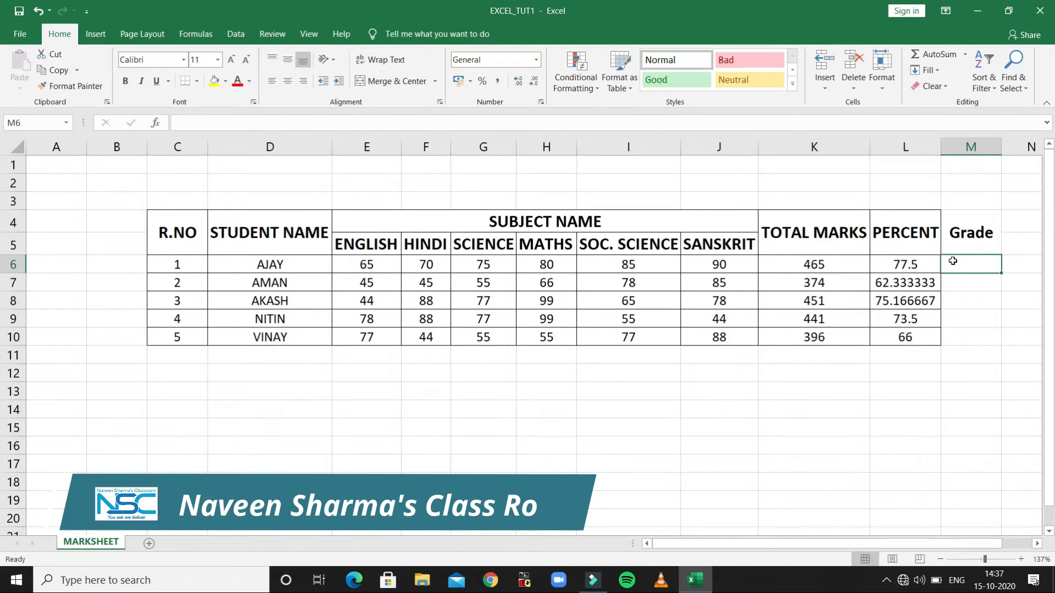
double_click(953, 261)
text(=)
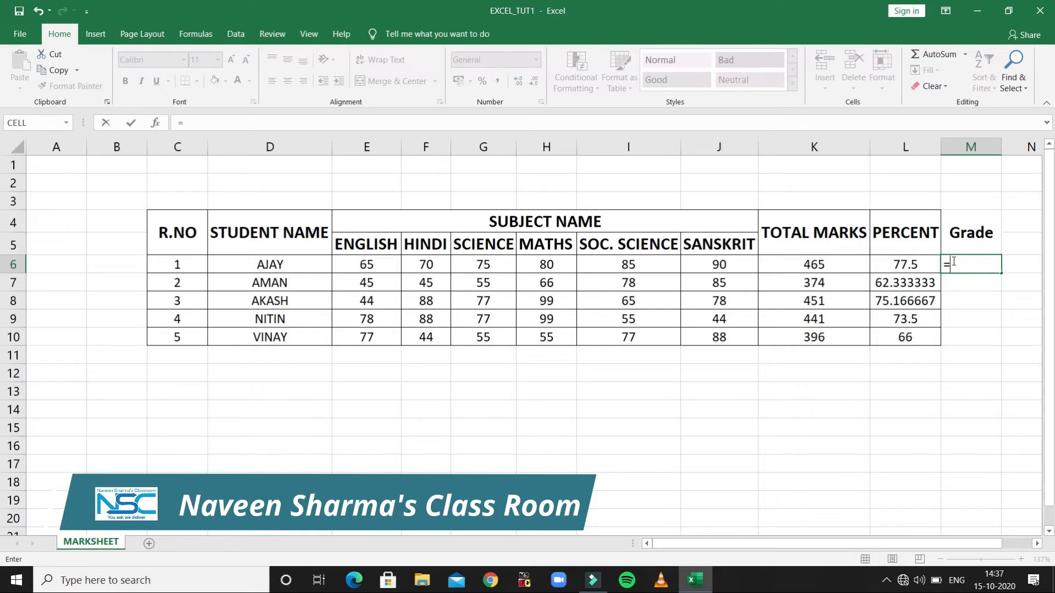
text(if)
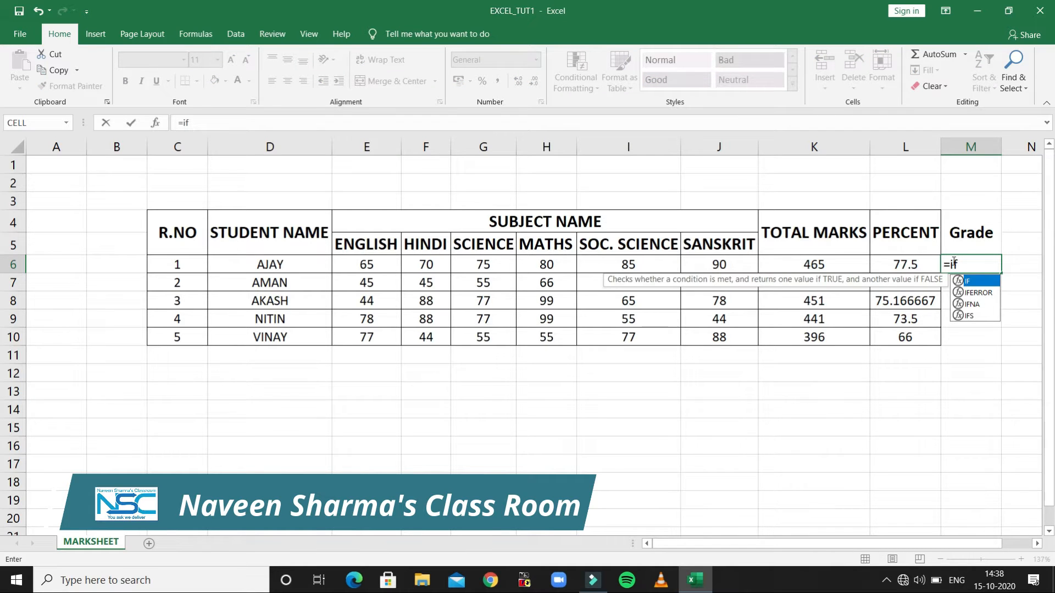
text(()
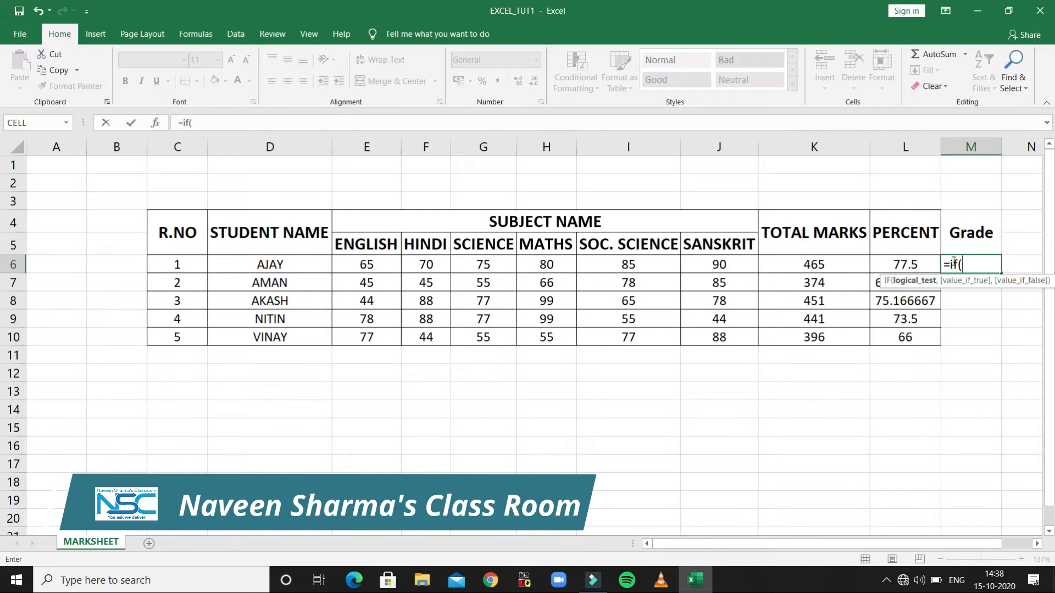
click(926, 264)
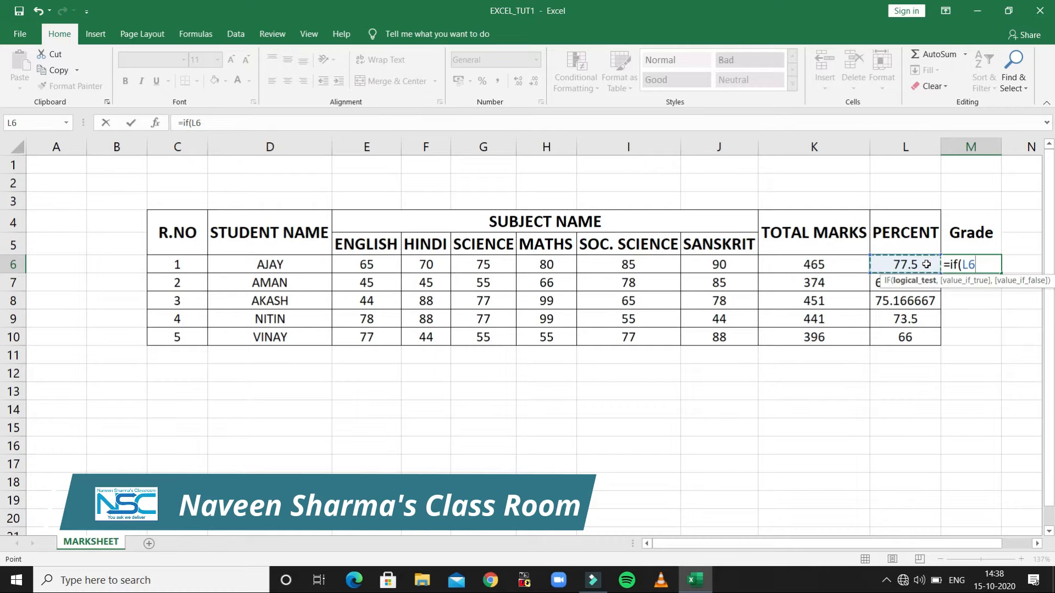
text(>)
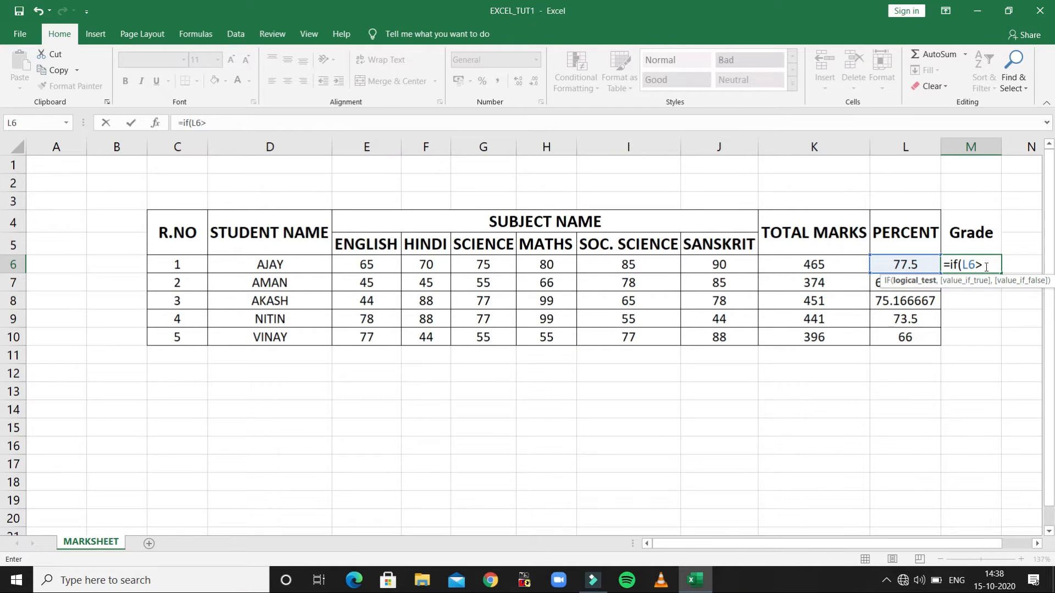
click(281, 372)
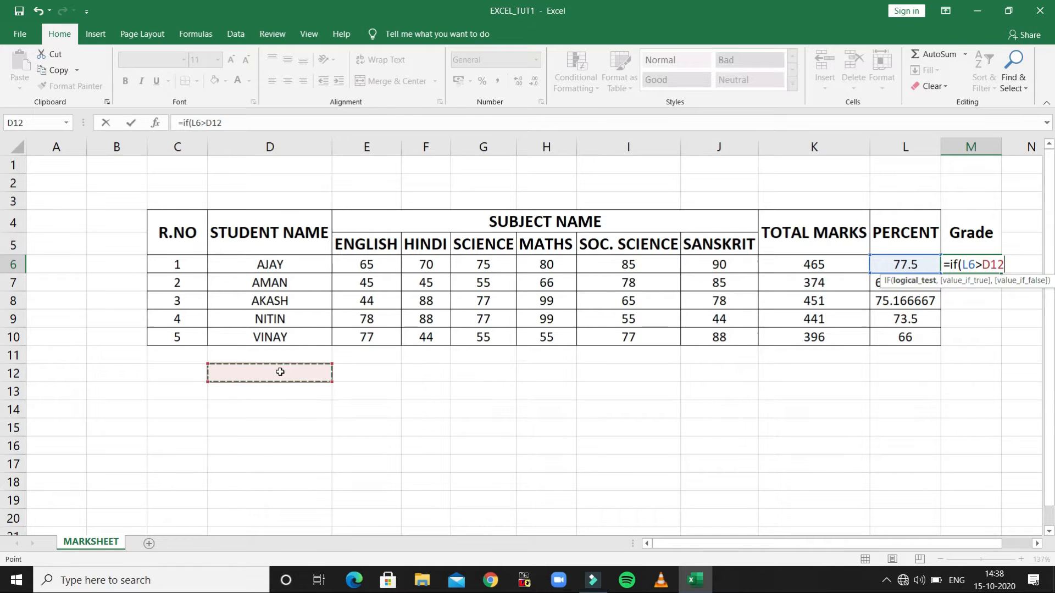
key(Escape)
key(Up)
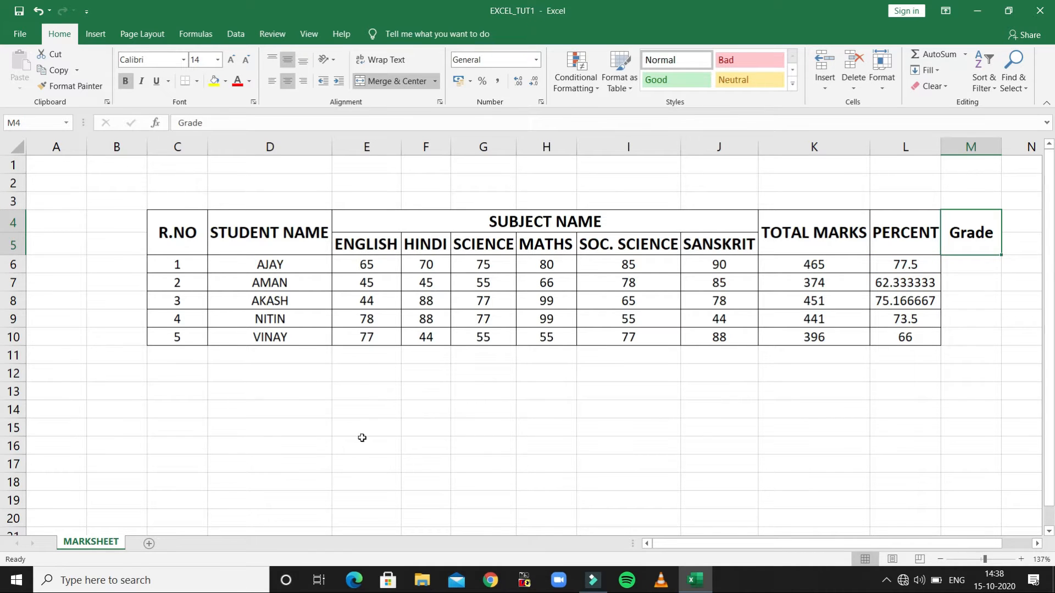
Enter the note "Min Crieteria to pass = 40 %" in cell E12 below the table
click(351, 377)
text(Min Cr)
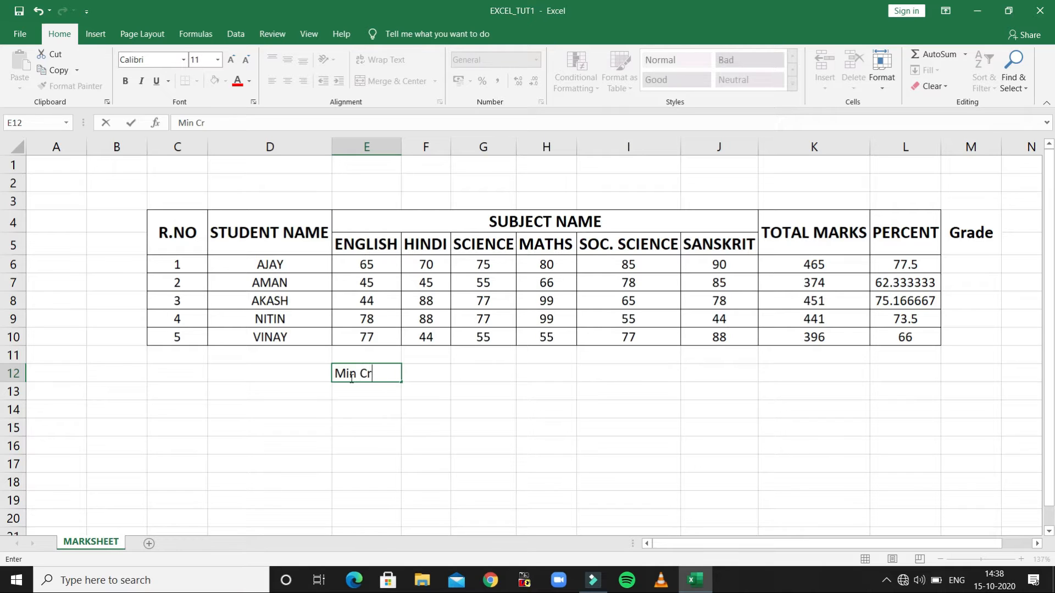
text(ieteria to pass)
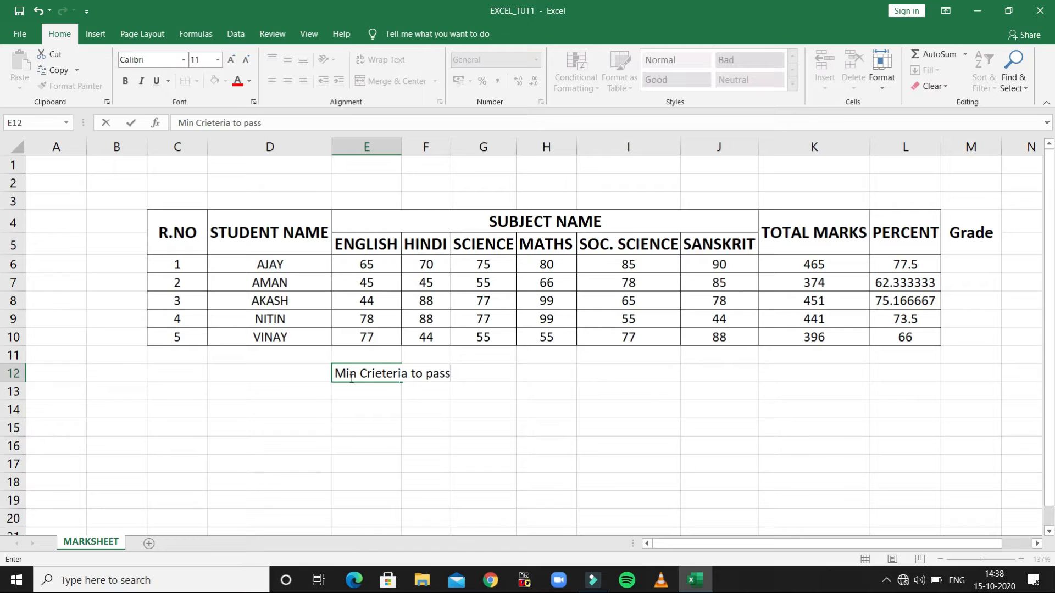
text( = 40 %)
Enter the formula =IF(L6>=40,"Pass","Failed") in cell M6 to grade the first student
click(970, 267)
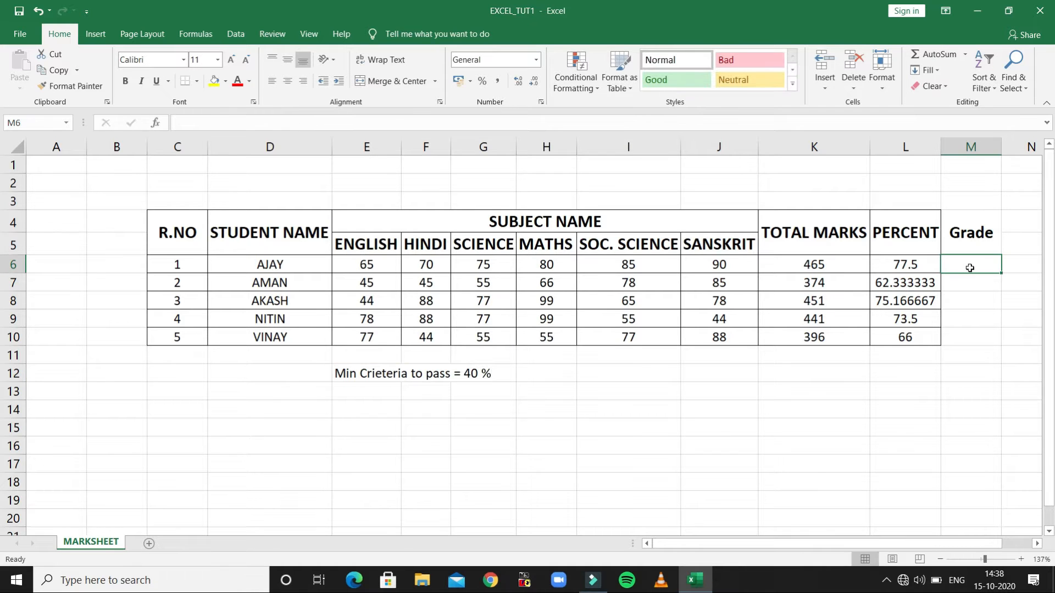
text(=)
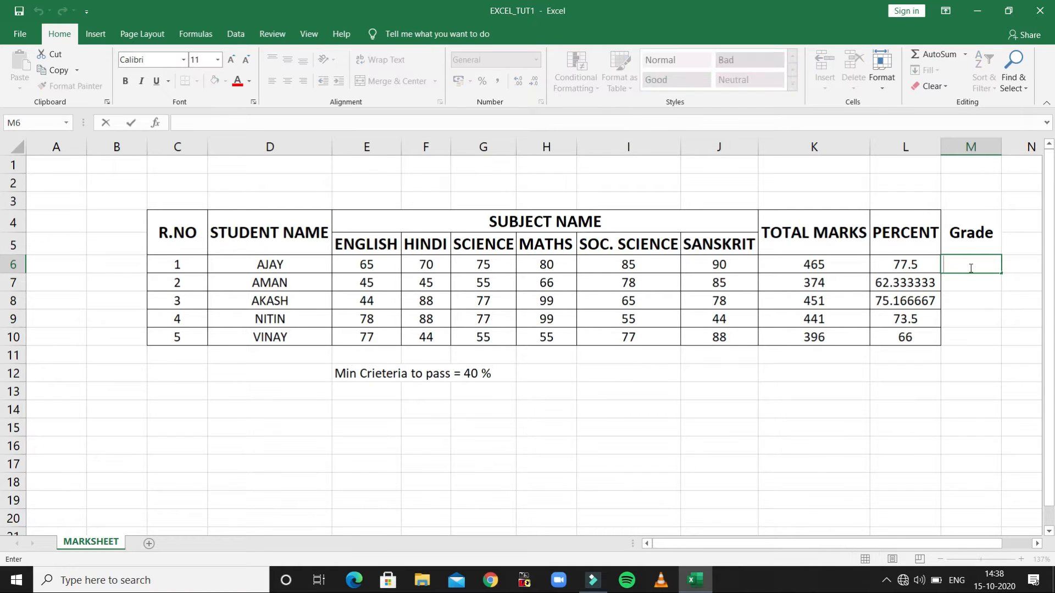
text(if)
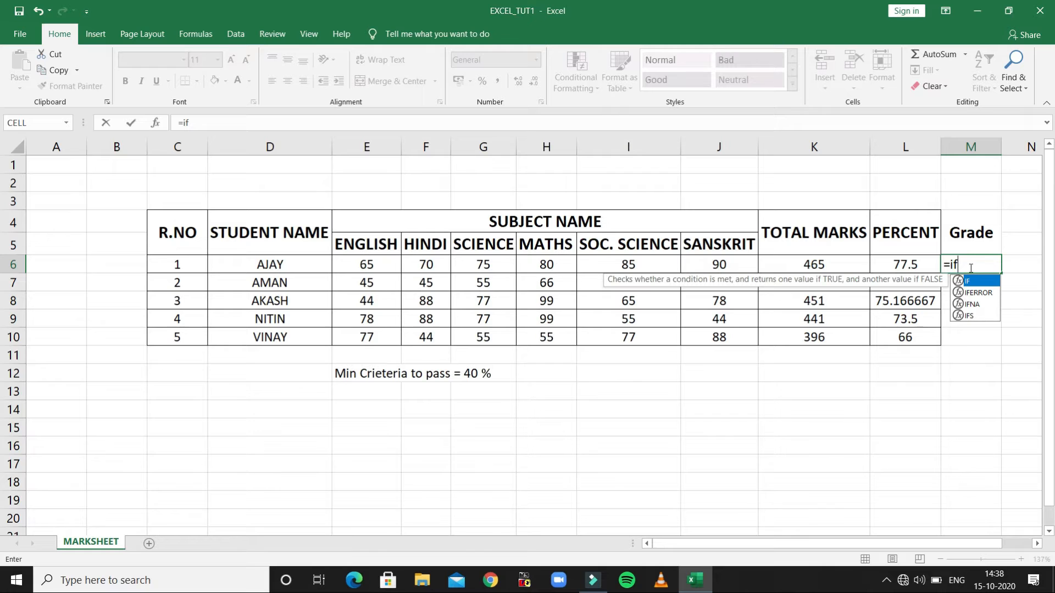
text(()
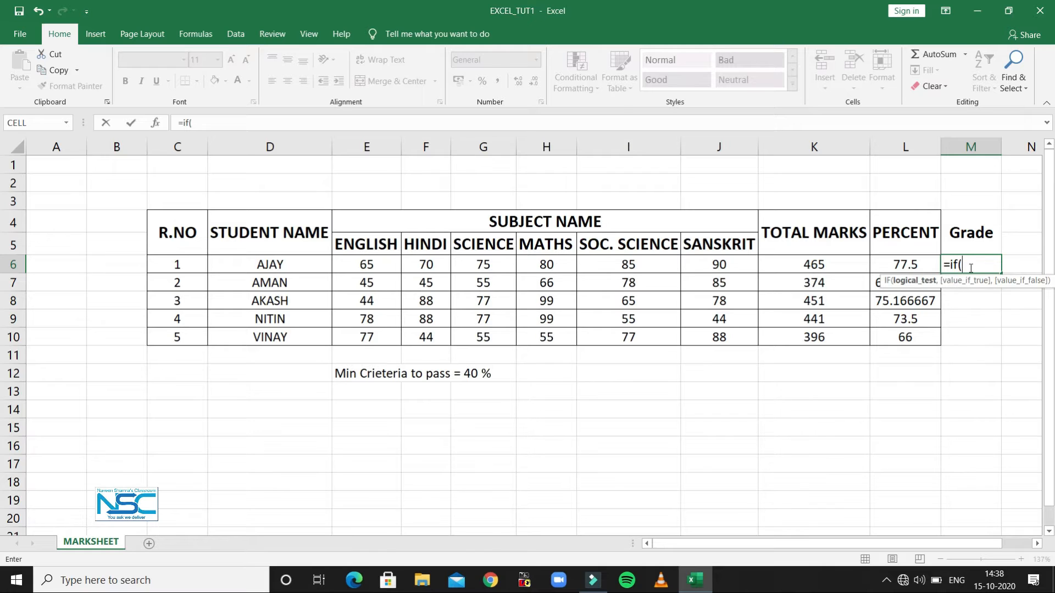
click(913, 260)
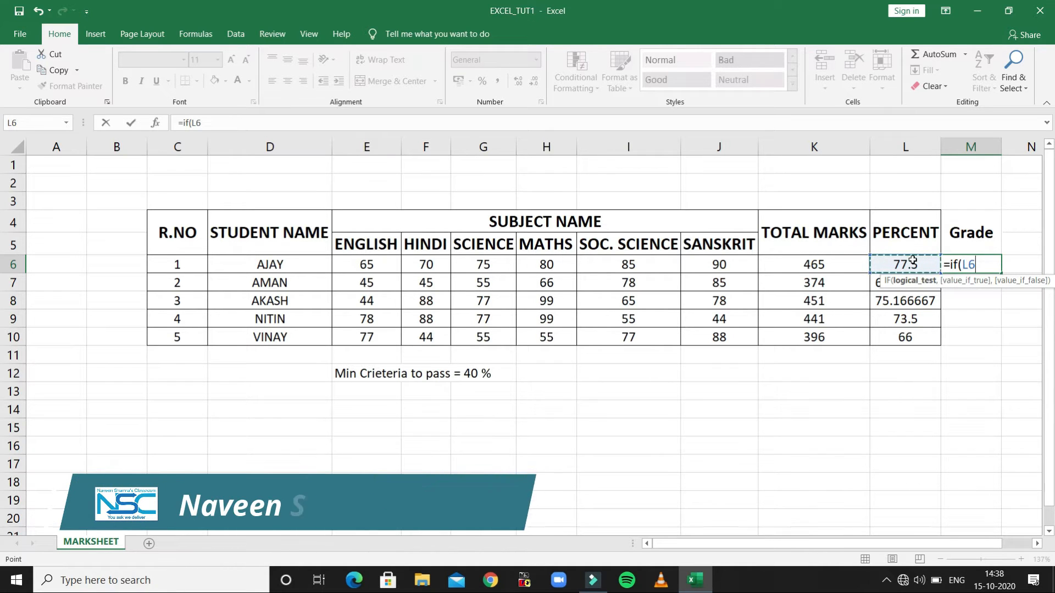
text(>=)
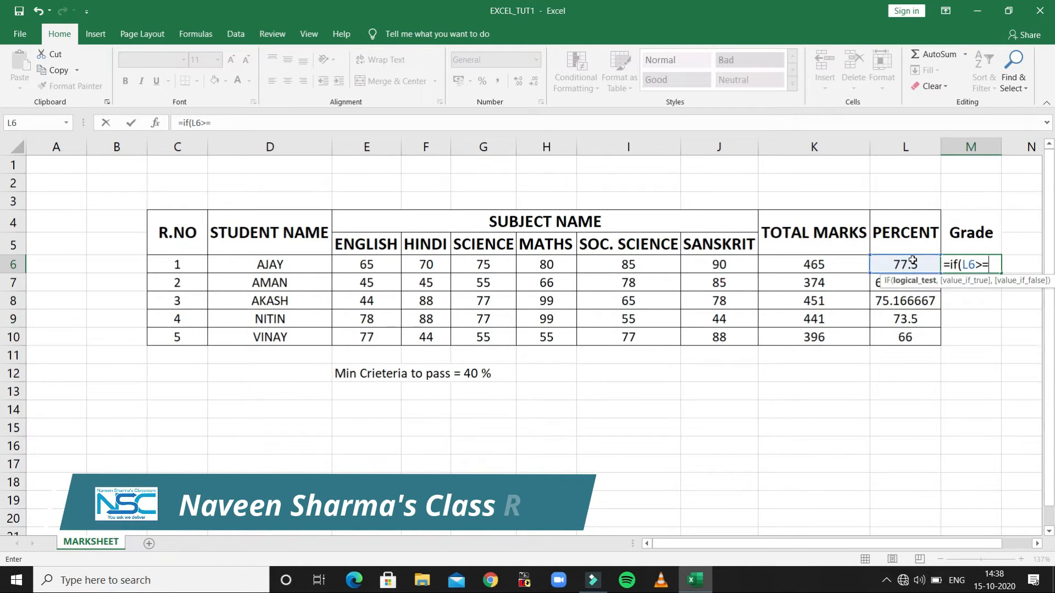
text(4)
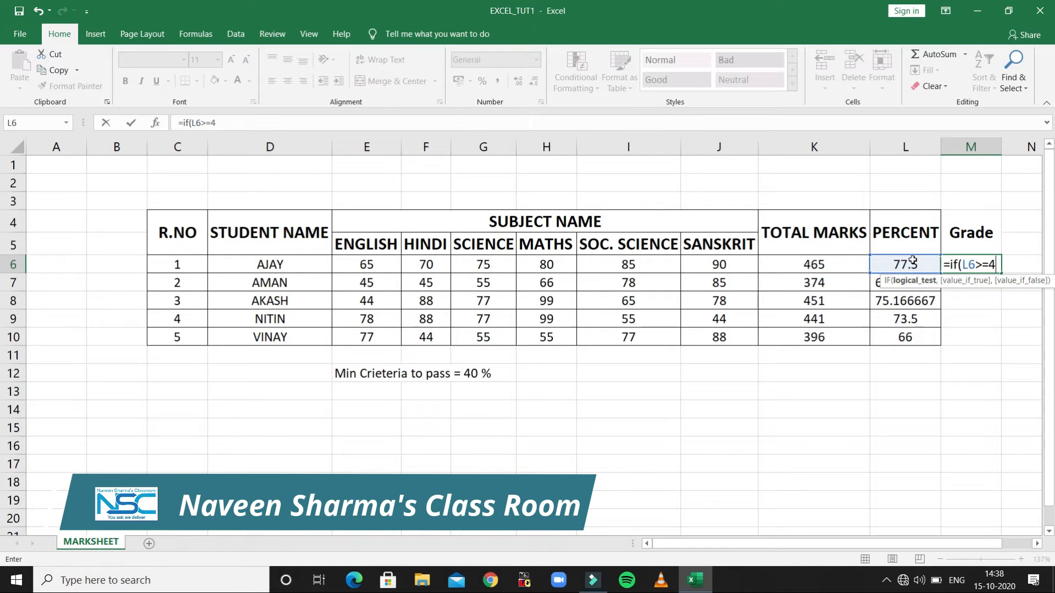
text(0,)
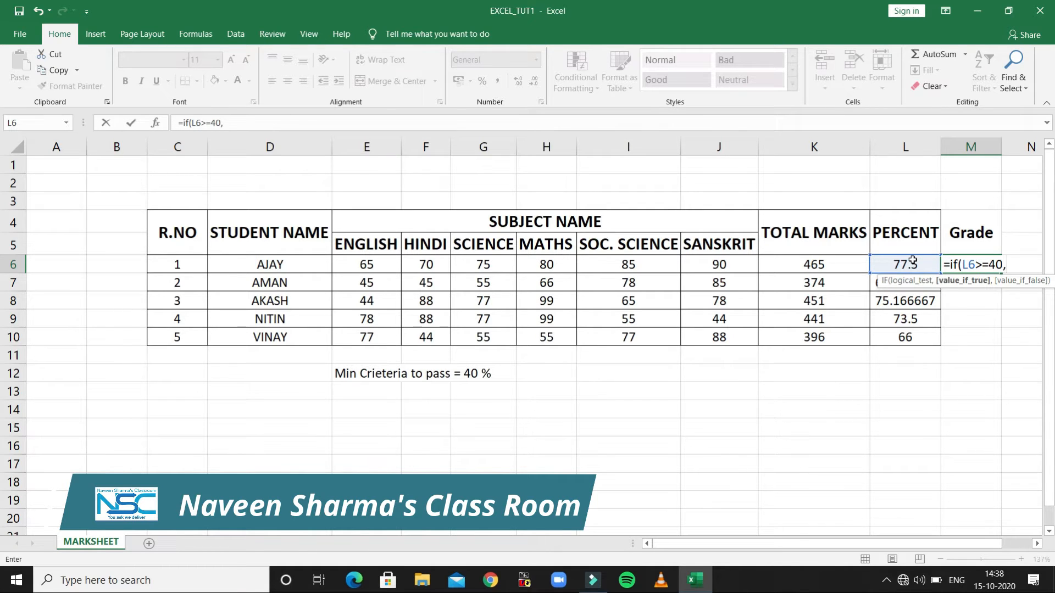
text("Pass",)
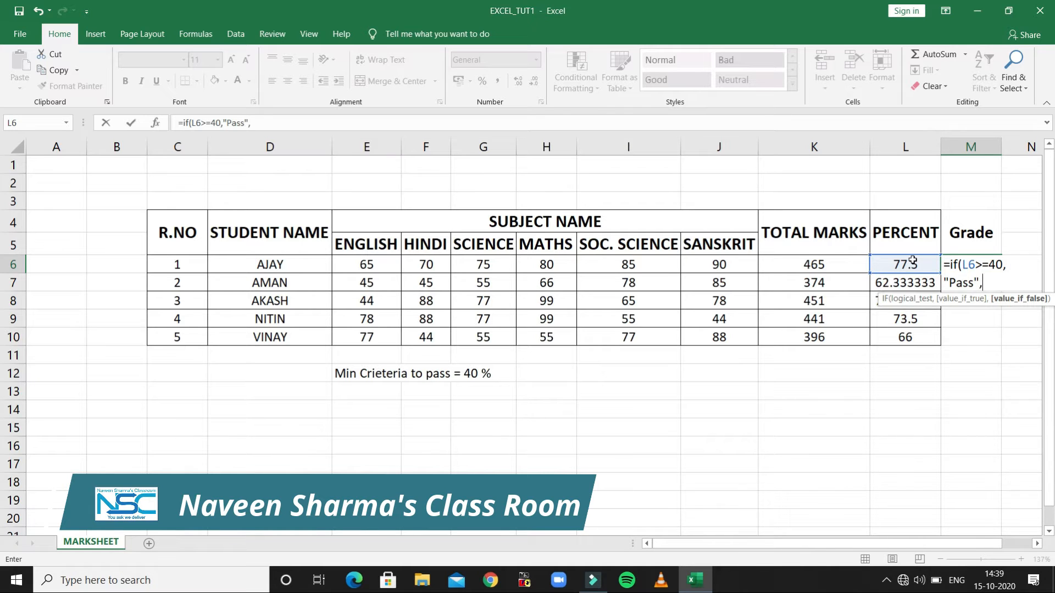
text("Failed")
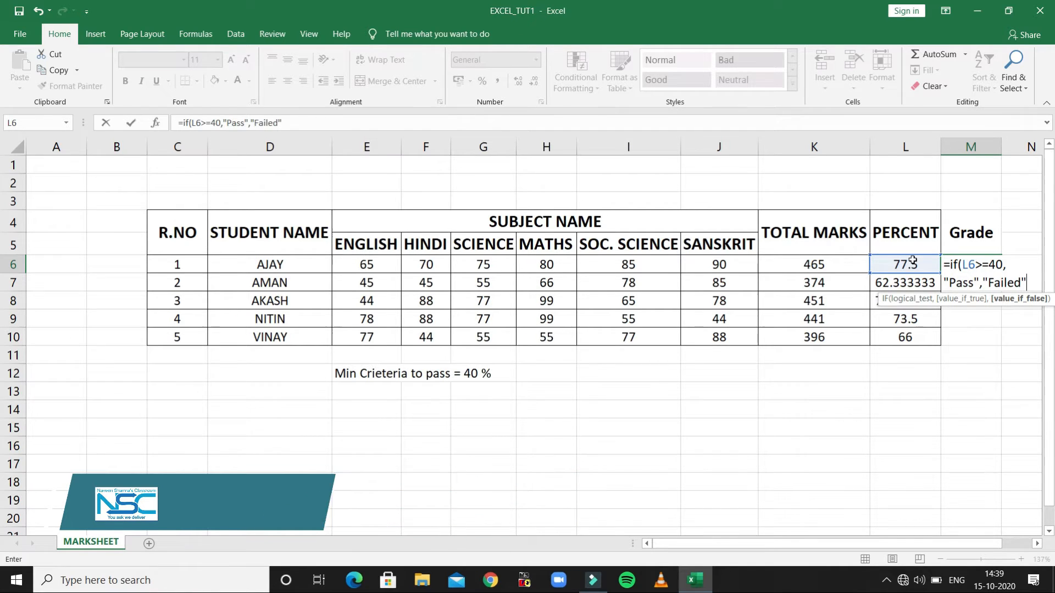
text())
key(Return)
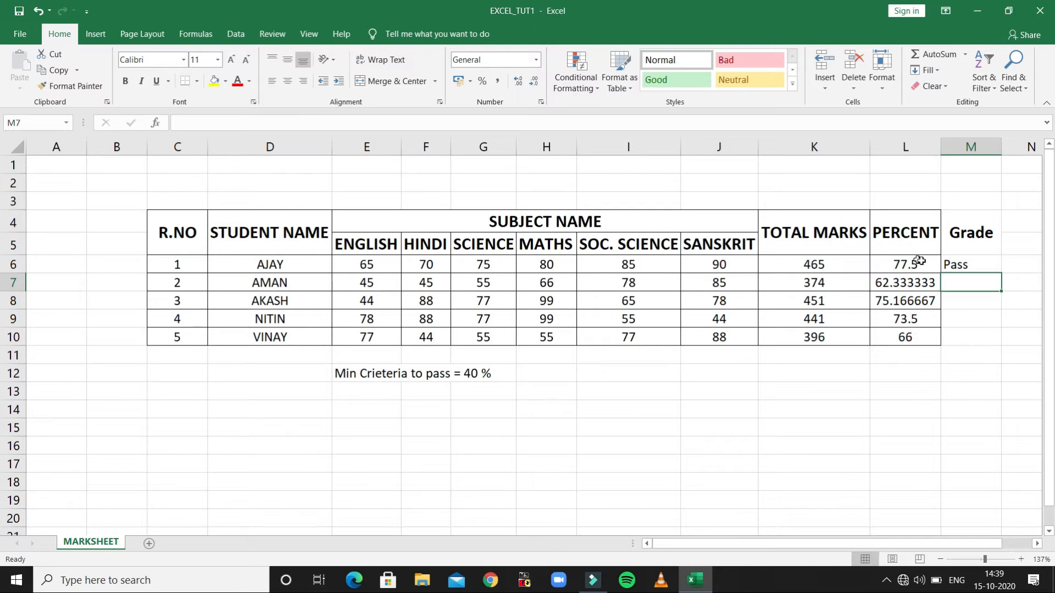
Fill the Grade formula from M6 down through M10 for the remaining students
double_click(959, 263)
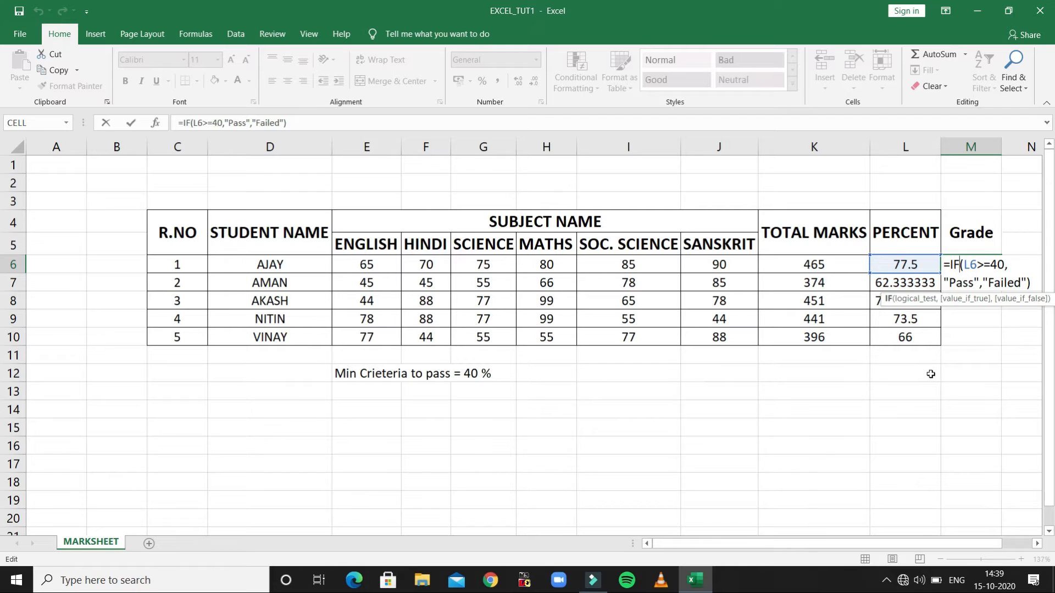
key(Return)
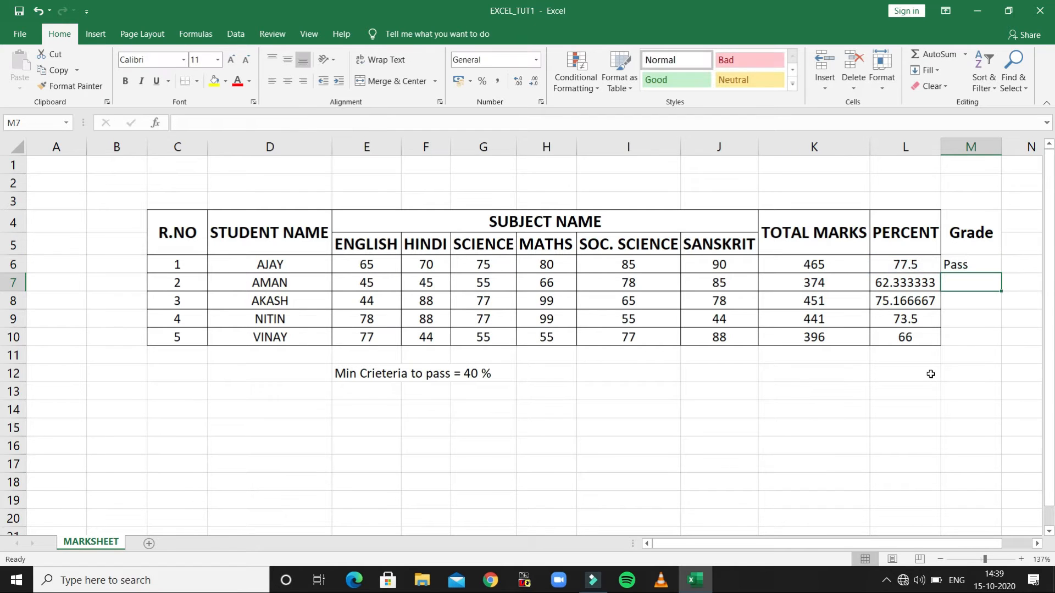
click(916, 264)
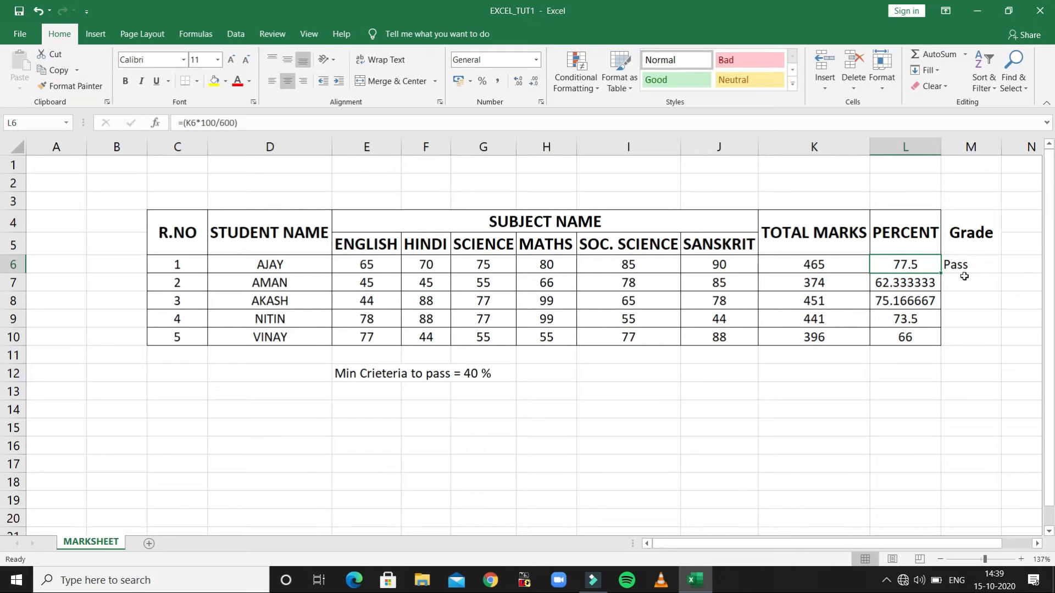
click(962, 280)
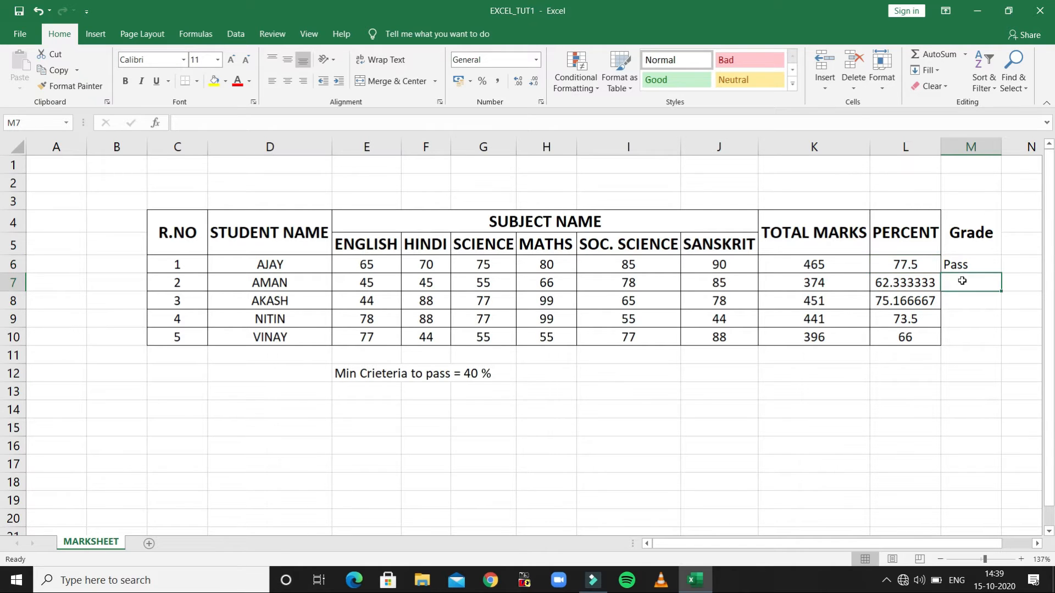
click(988, 267)
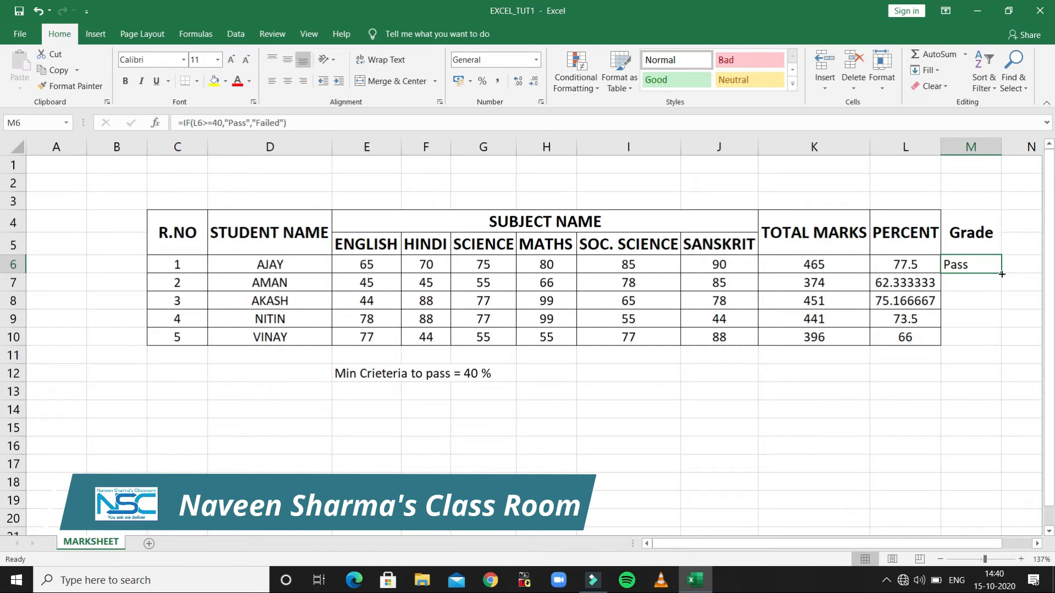
drag(1002, 274, 1000, 342)
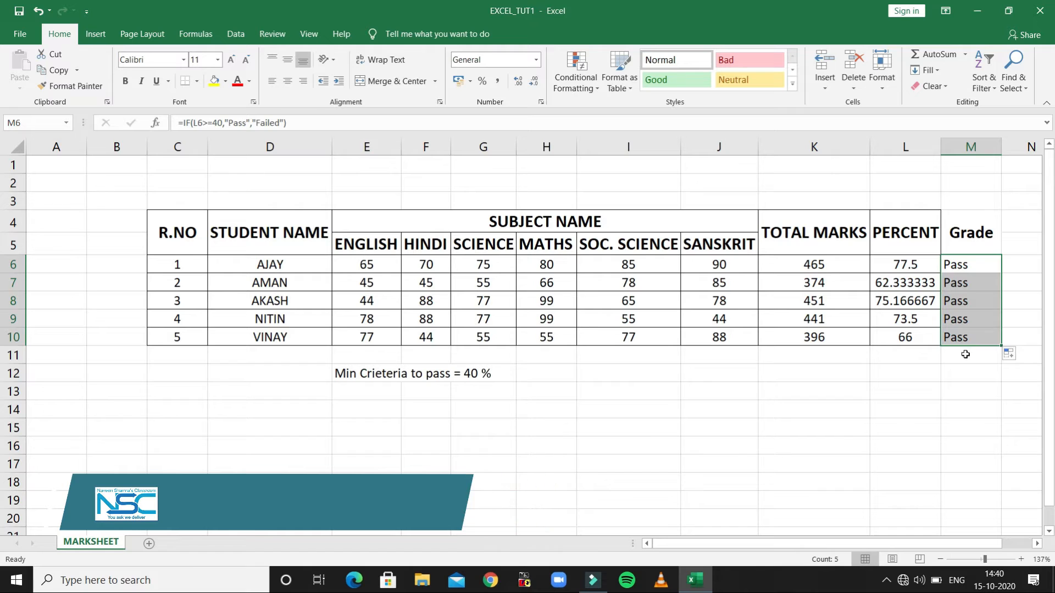
click(961, 350)
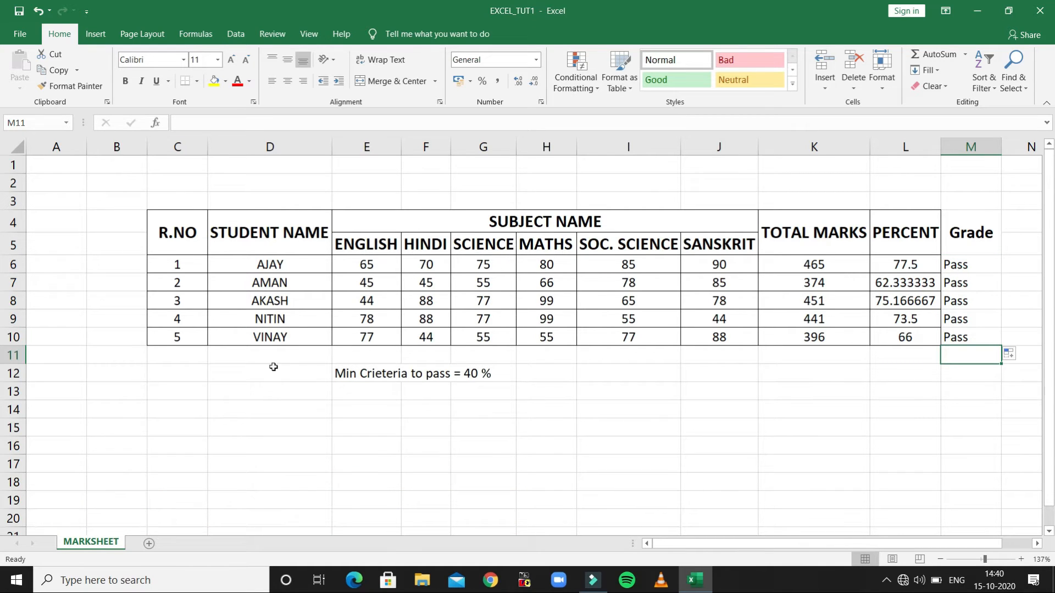
Add a new student record in row 11 with roll number 6 and the student's name
click(195, 357)
text(6)
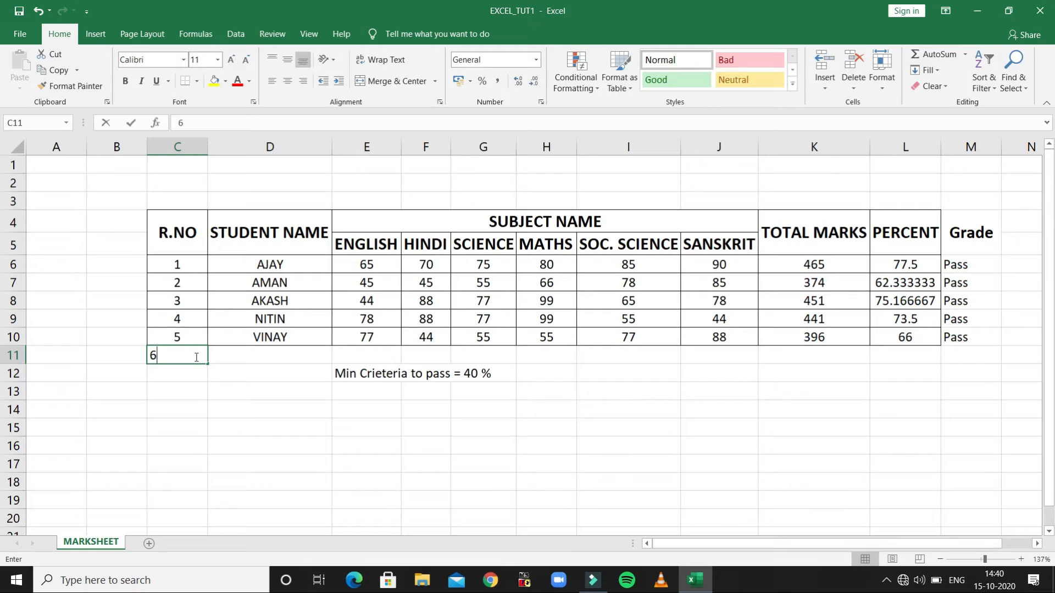
key(Tab)
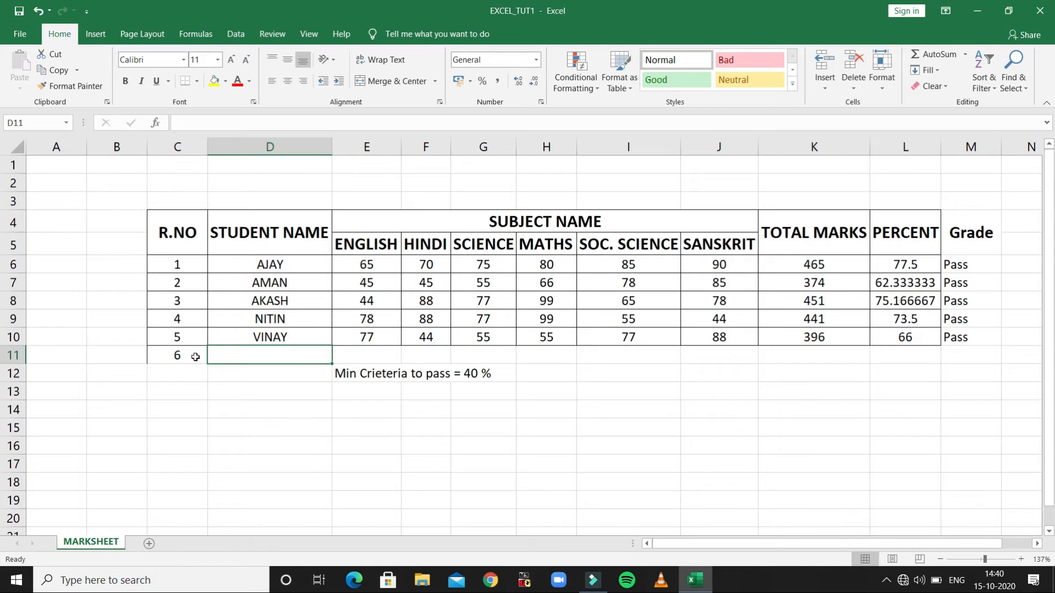
text(V)
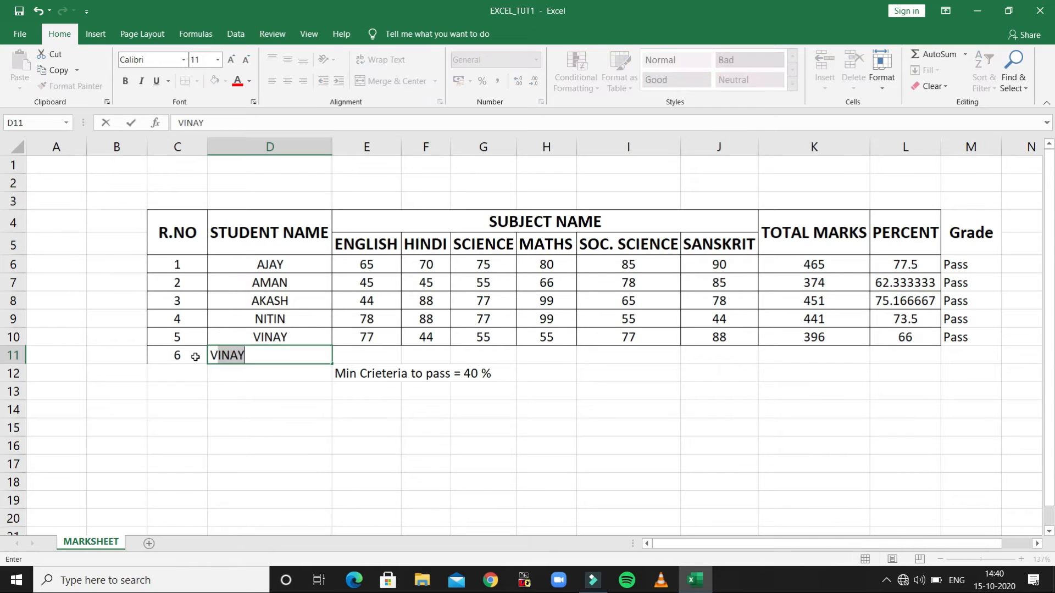
text(init)
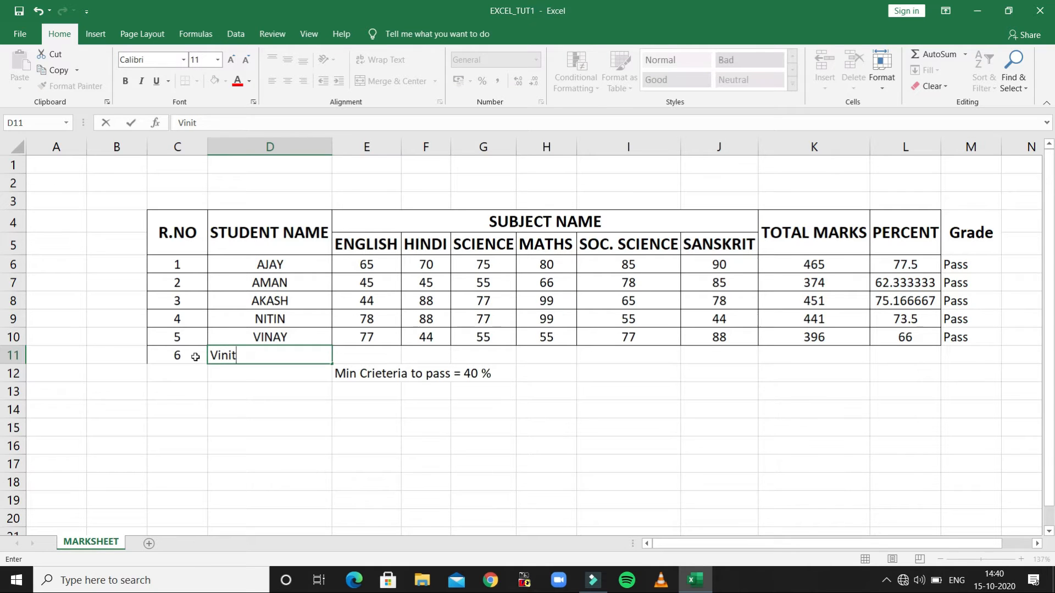
key(Tab)
Enter the new student's marks 18, 19, 20, 21, 22 and 23 in E11:J11, from English through Sanskrit
text(18)
key(Tab)
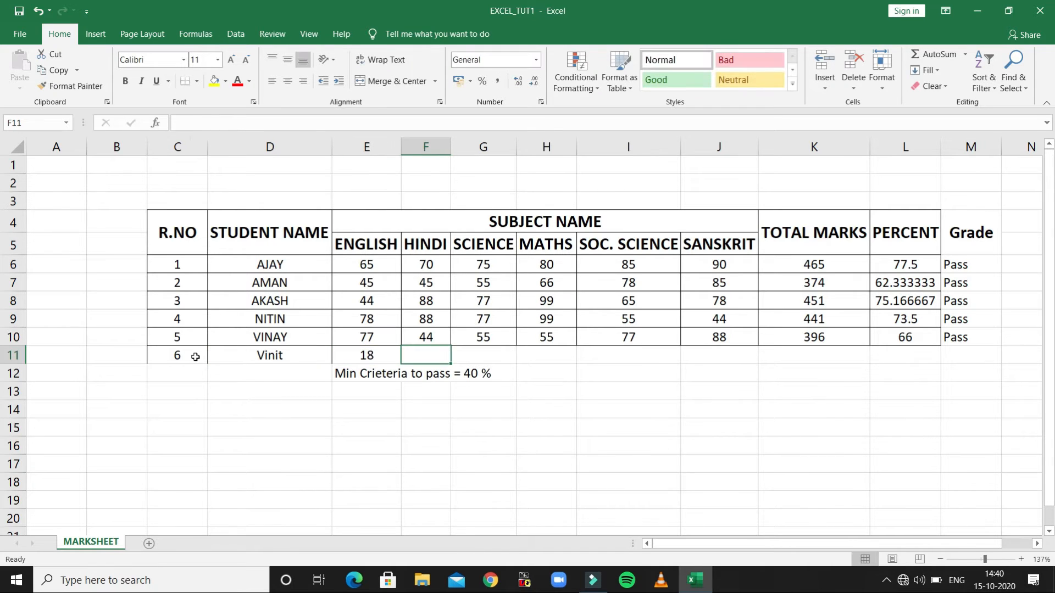
text(19)
key(Tab)
text(20)
key(Tab)
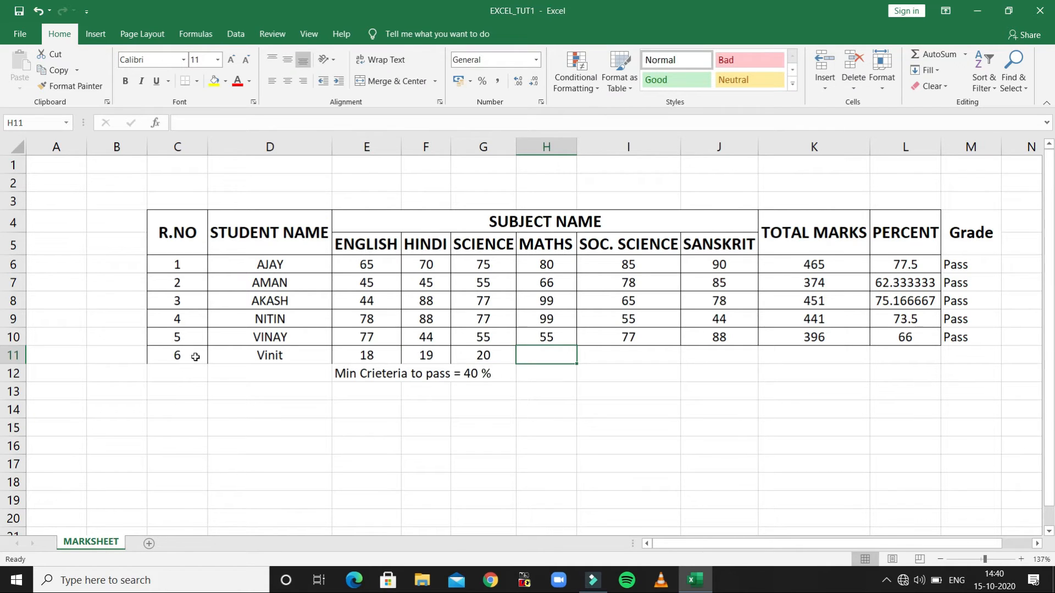
text(21)
key(Tab)
text(22)
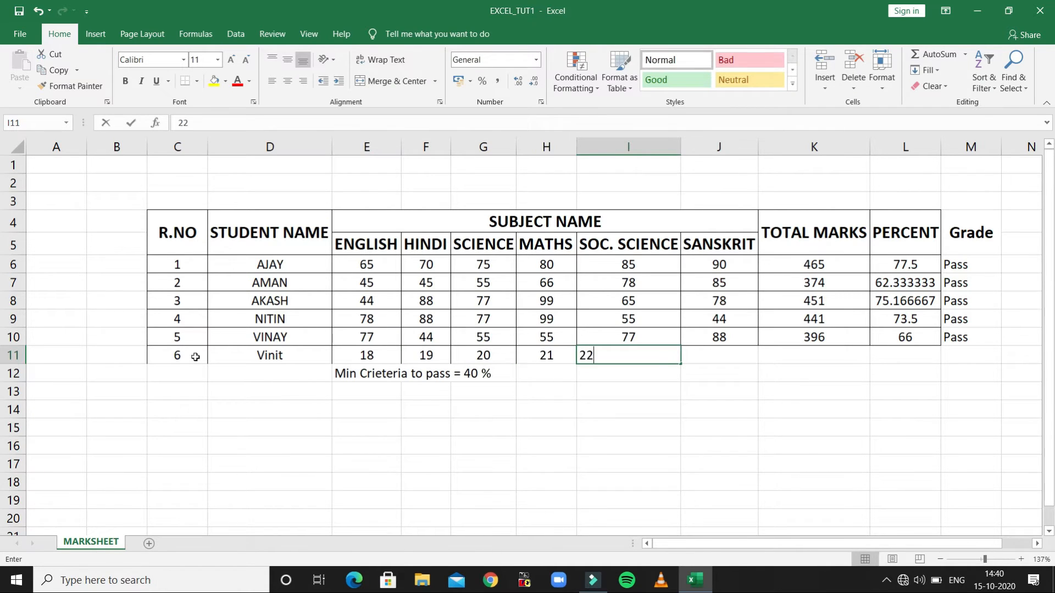
key(Tab)
text(23)
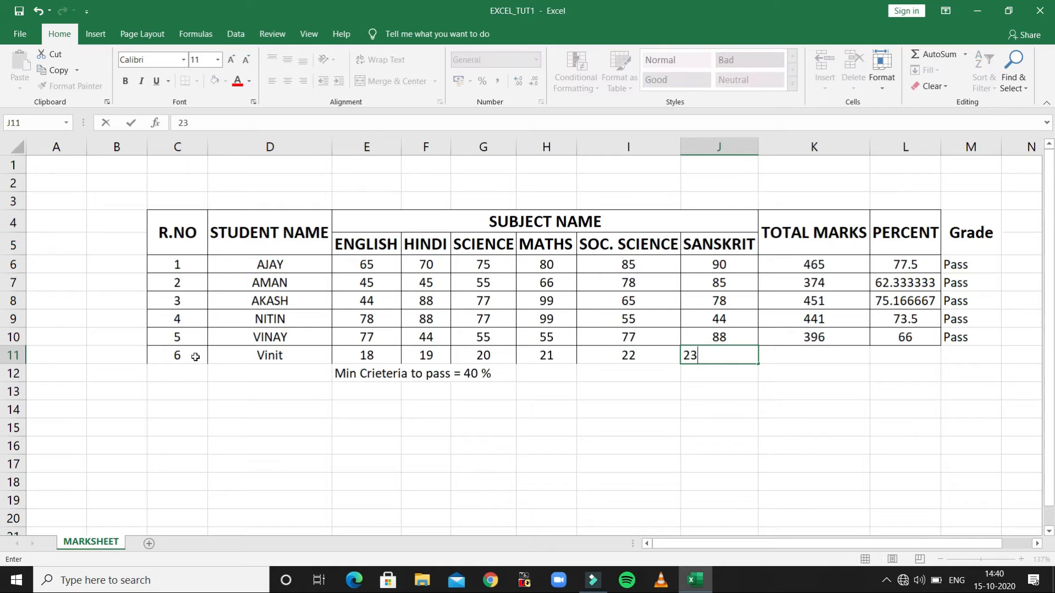
key(Tab)
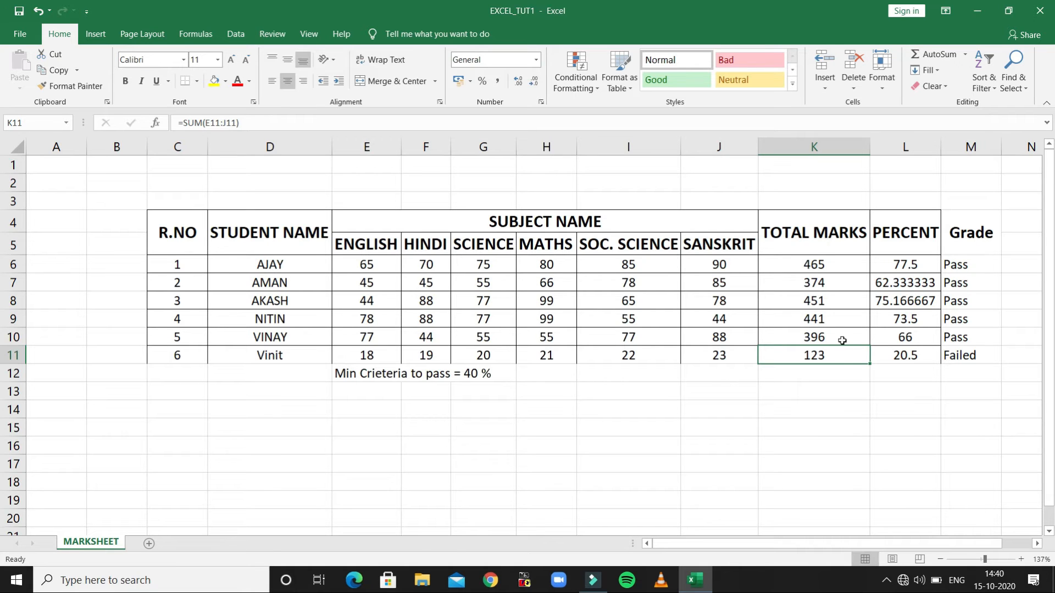
Apply All Borders to the whole marksheet table C4:M11 and center its contents horizontally
click(891, 362)
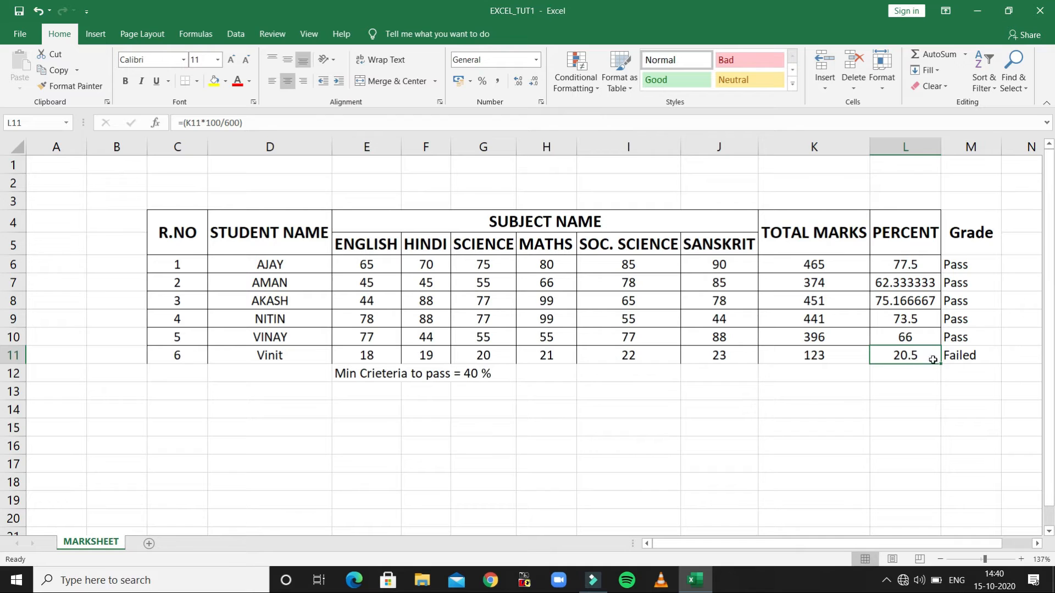
click(981, 359)
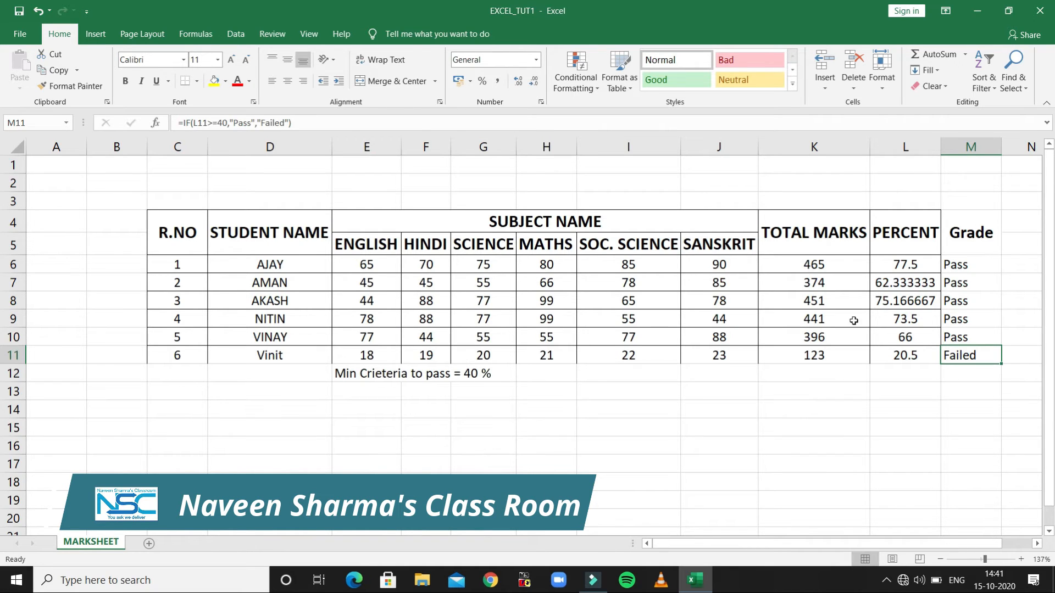
drag(983, 354, 604, 303)
drag(415, 261, 202, 255)
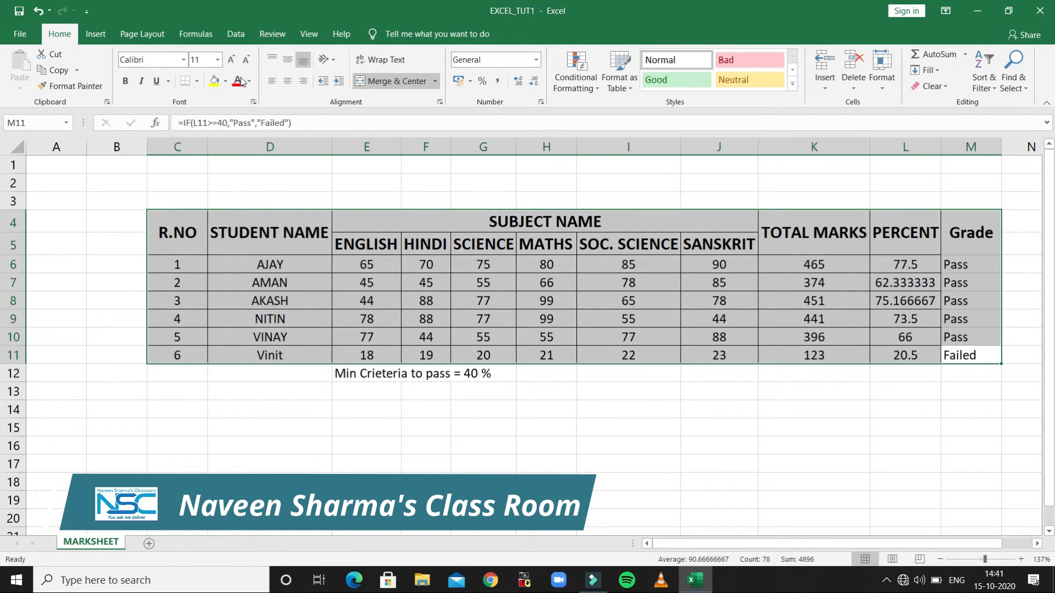
click(197, 81)
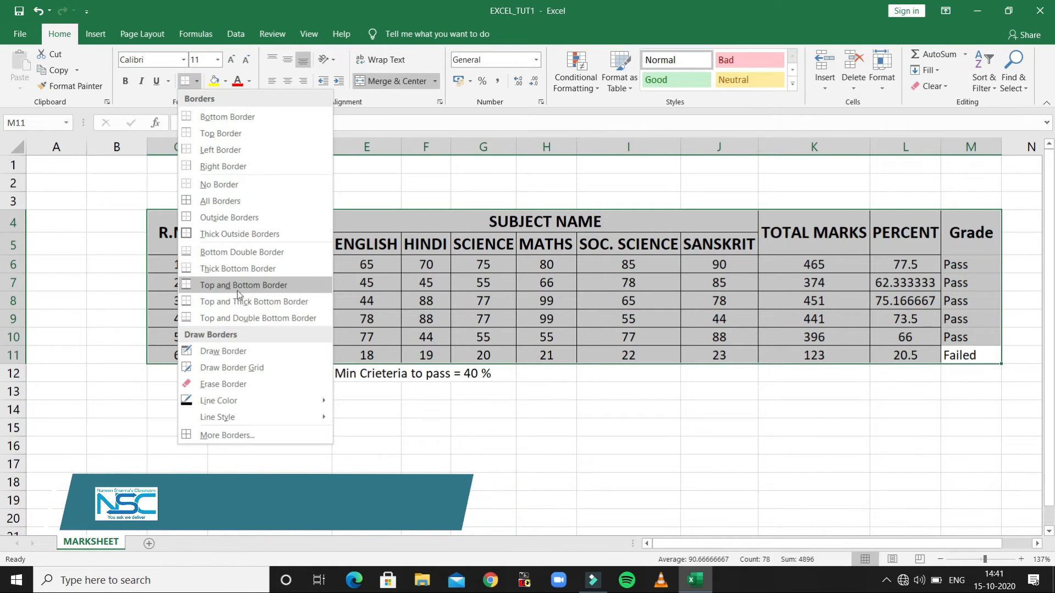
click(233, 206)
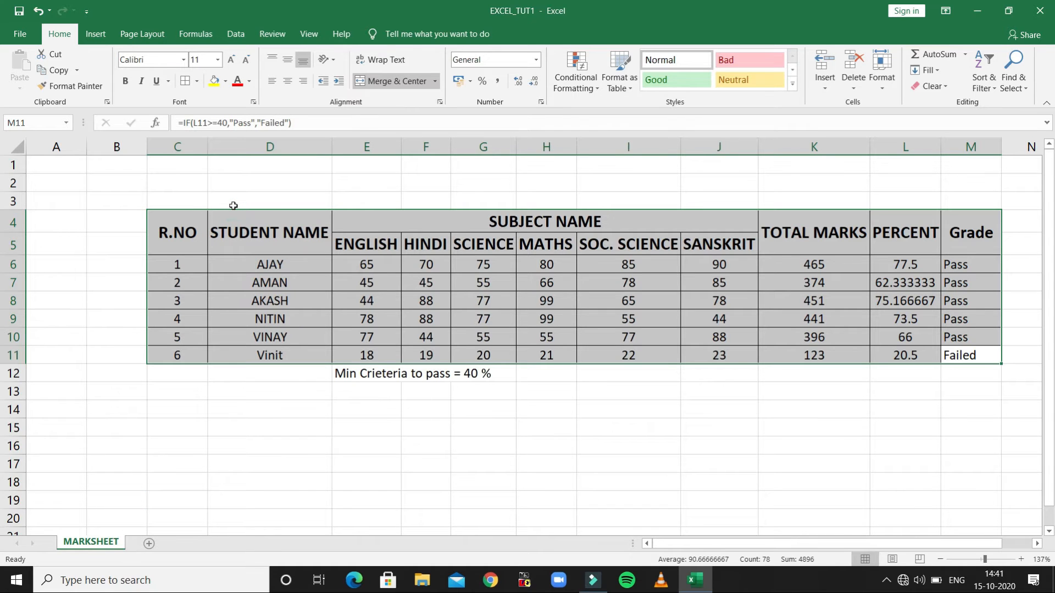
click(287, 81)
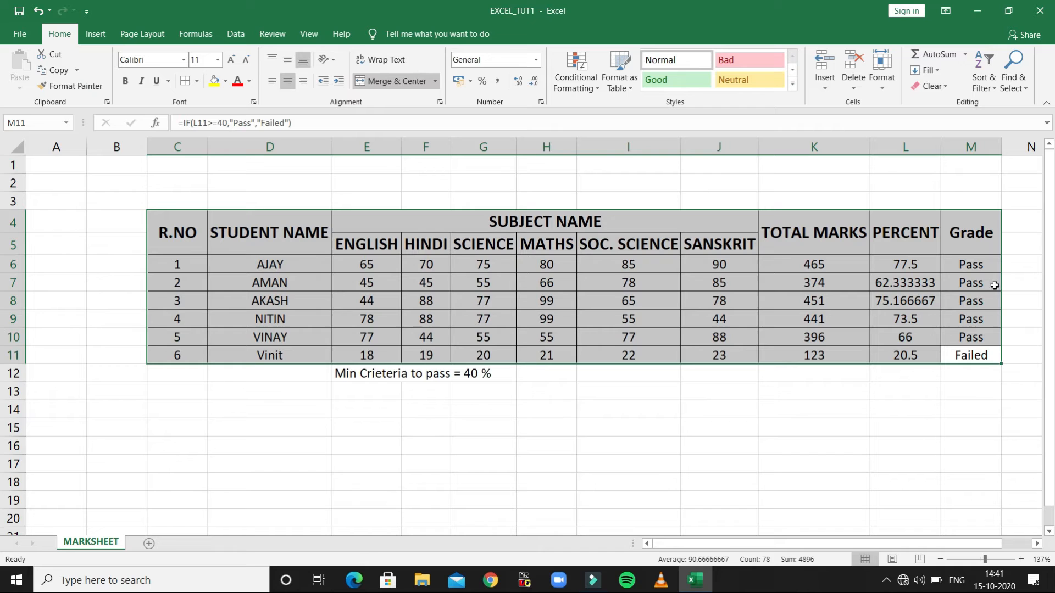
Insert a blank row at row 12 between the marksheet table and the minimum pass criteria note
click(385, 405)
click(385, 375)
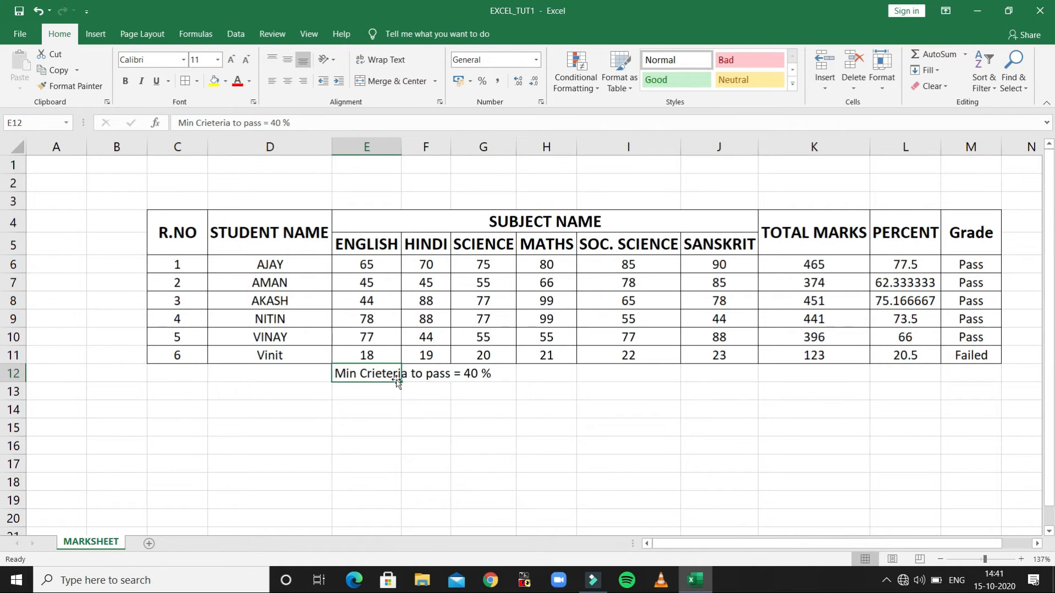
right_click(12, 365)
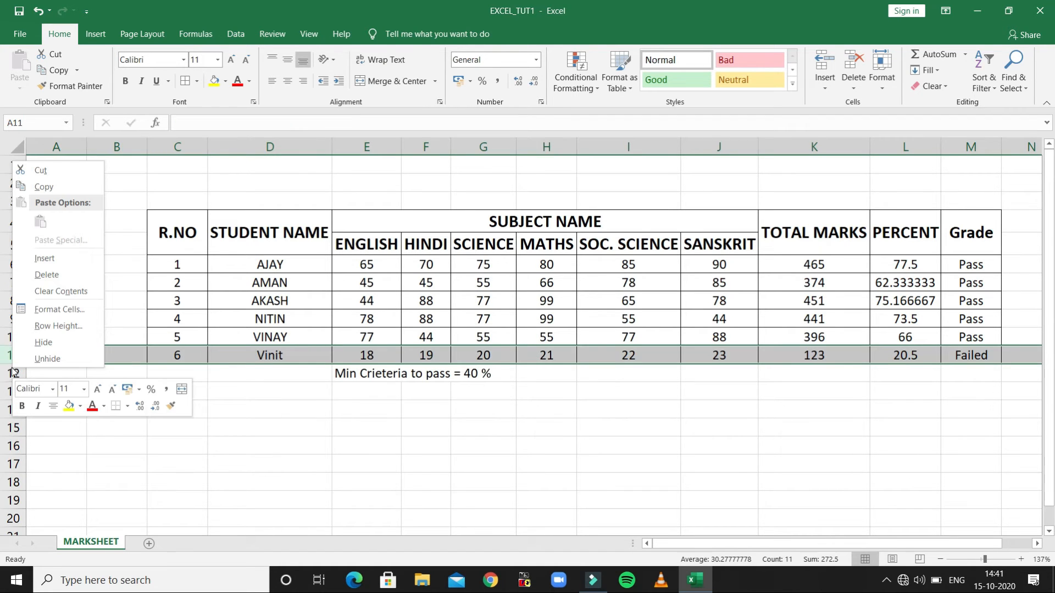
click(14, 375)
right_click(12, 374)
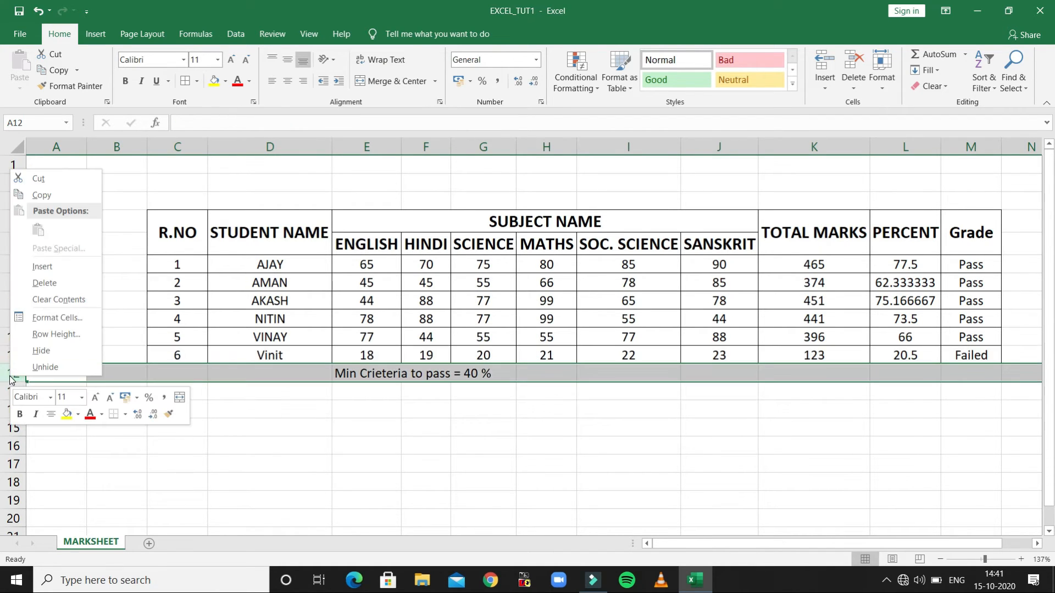
click(78, 268)
click(80, 269)
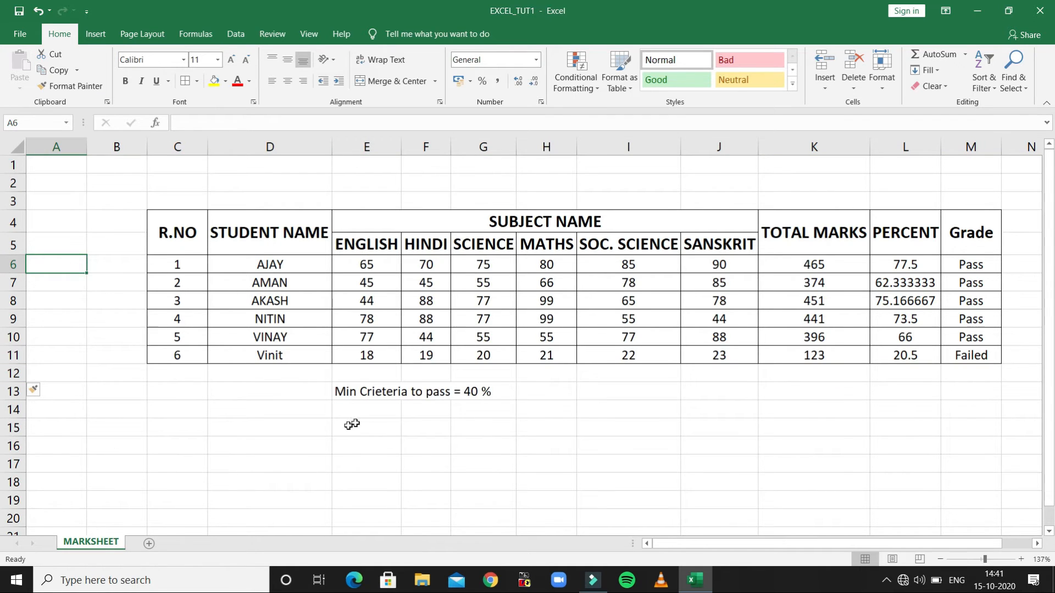
Enter the labels Passed in E14 and Failed in E15 below the minimum pass criteria note
click(371, 412)
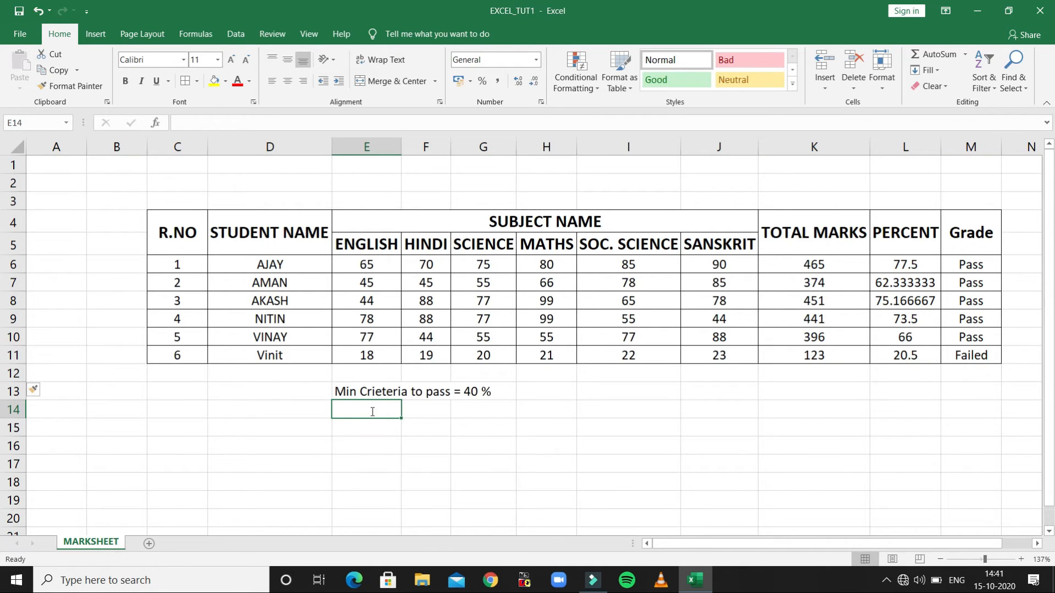
text(o)
key(BackSpace)
text(Passed)
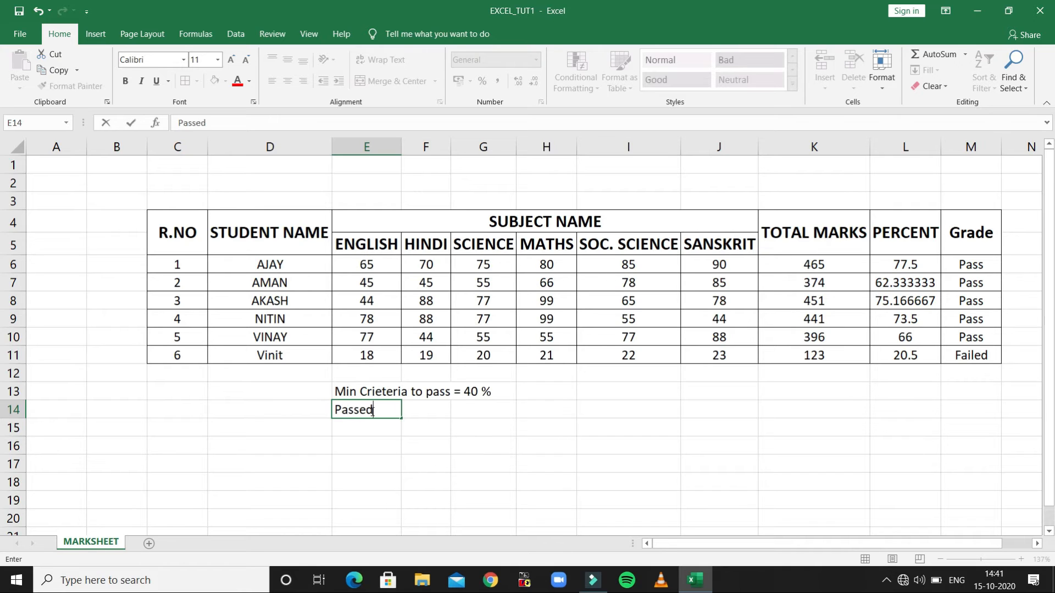
key(Return)
text(F)
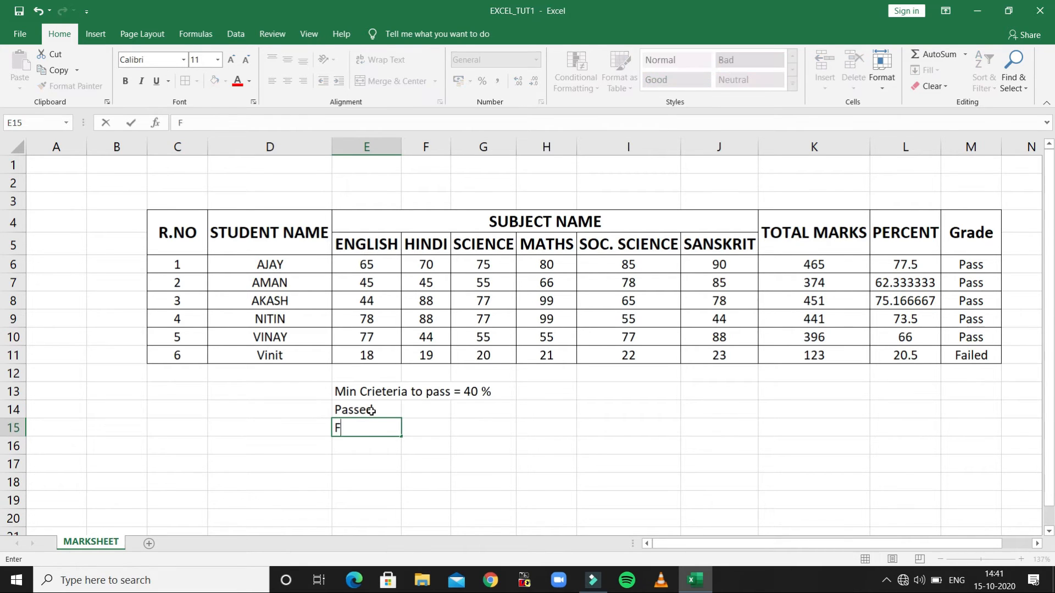
text(ailed)
Enter the formula =COUNTIF(M6:M11,"Passed") in F14, beside the Passed label
click(427, 406)
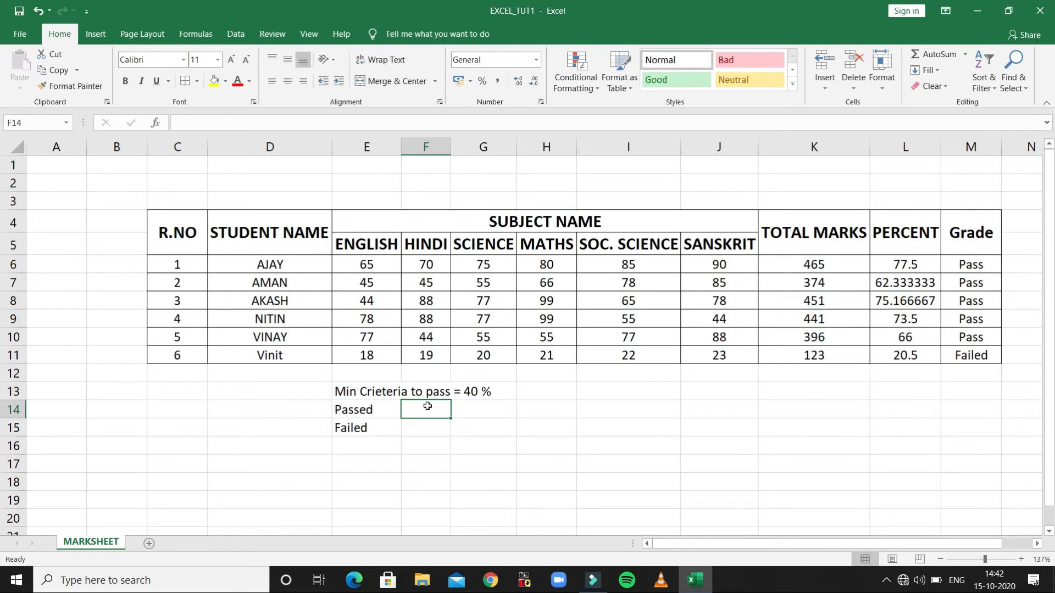
text(=)
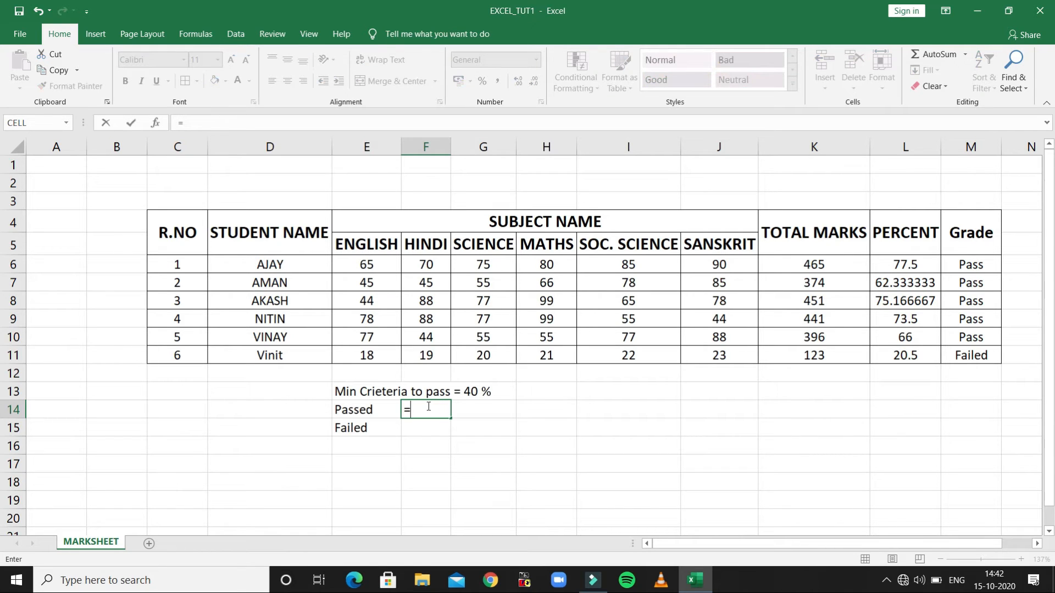
text(Coun)
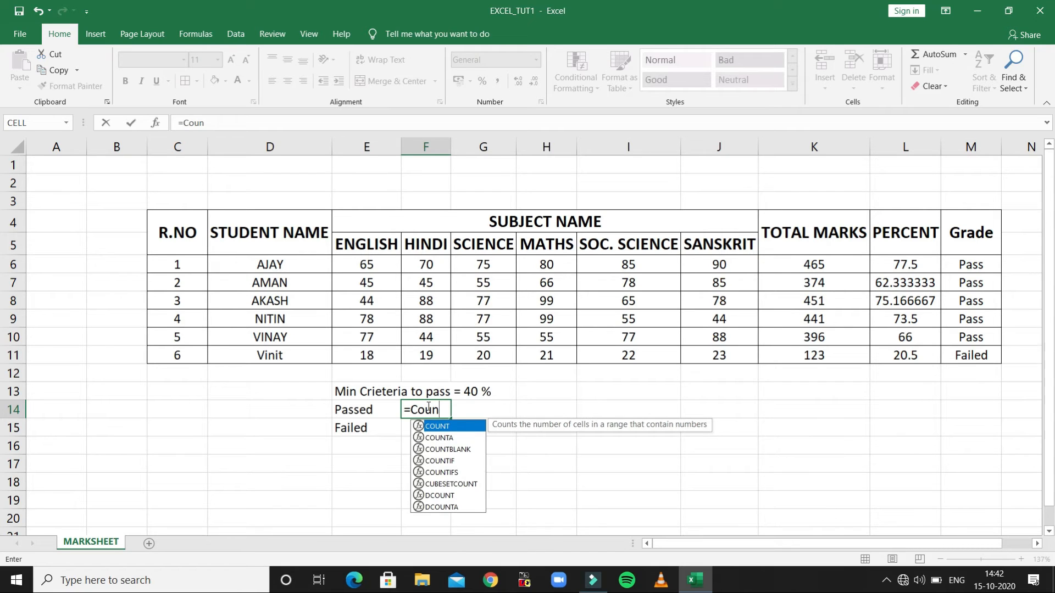
text(i)
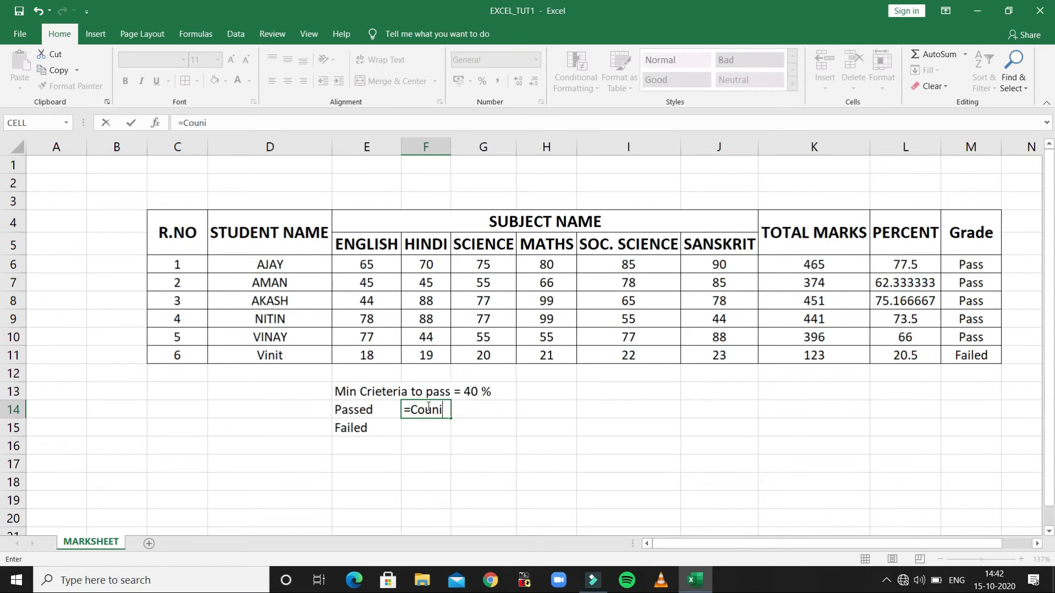
key(BackSpace)
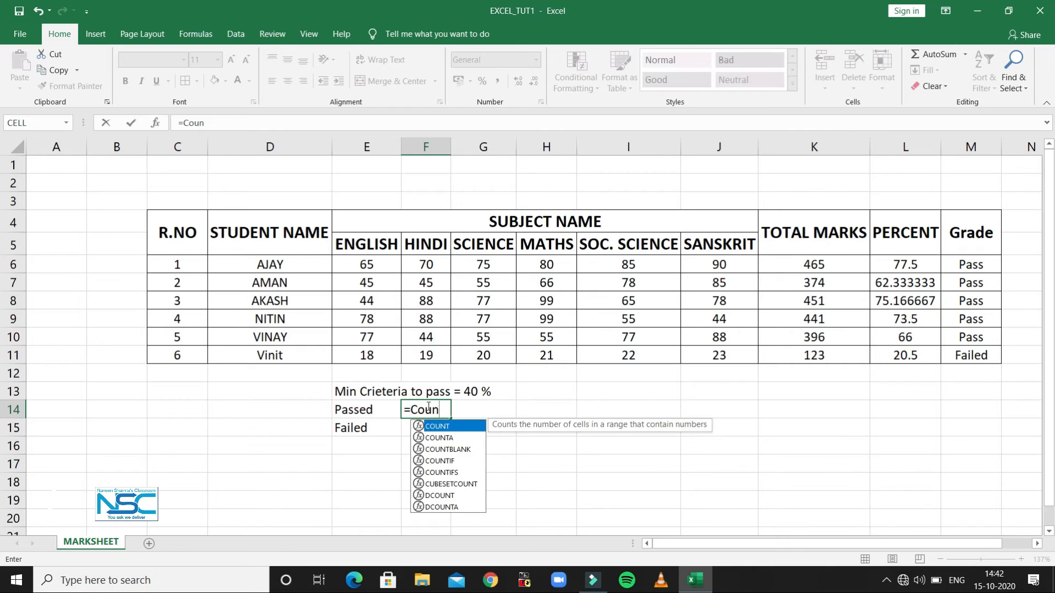
click(439, 461)
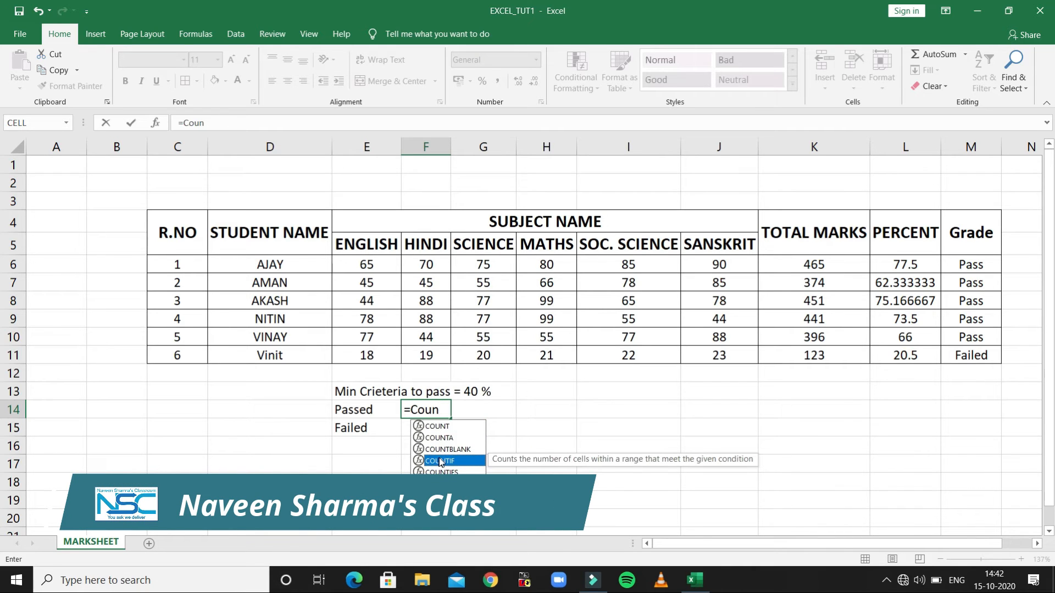
double_click(440, 461)
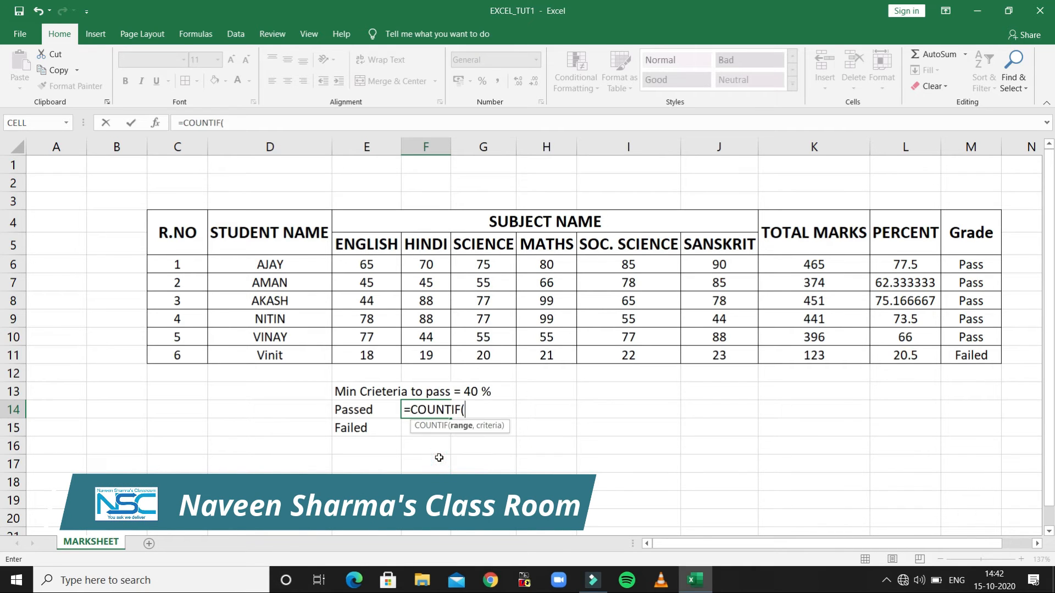
click(975, 264)
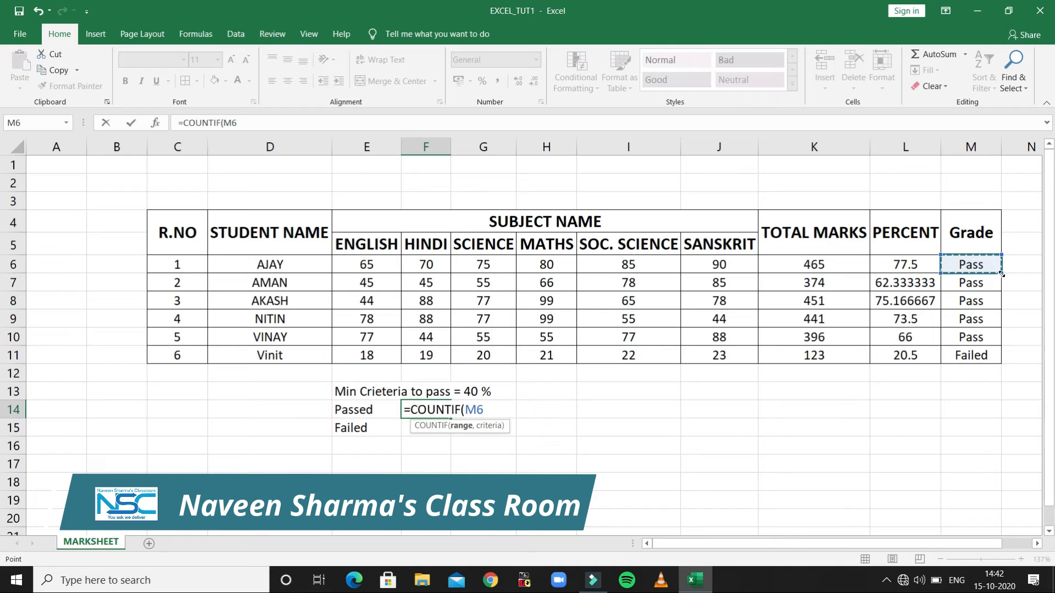
drag(1001, 273, 1006, 359)
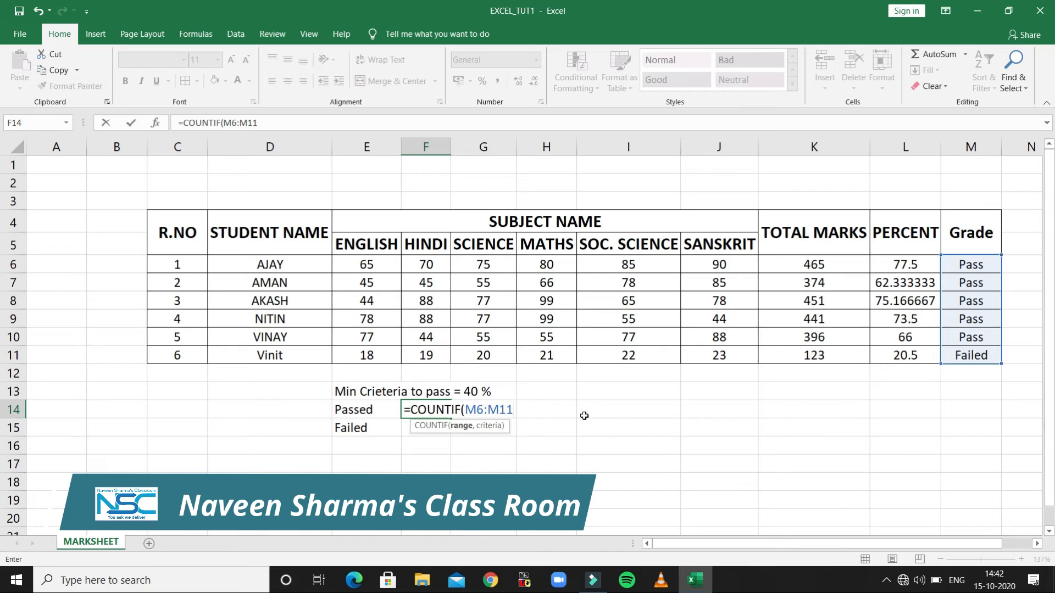
text(,)
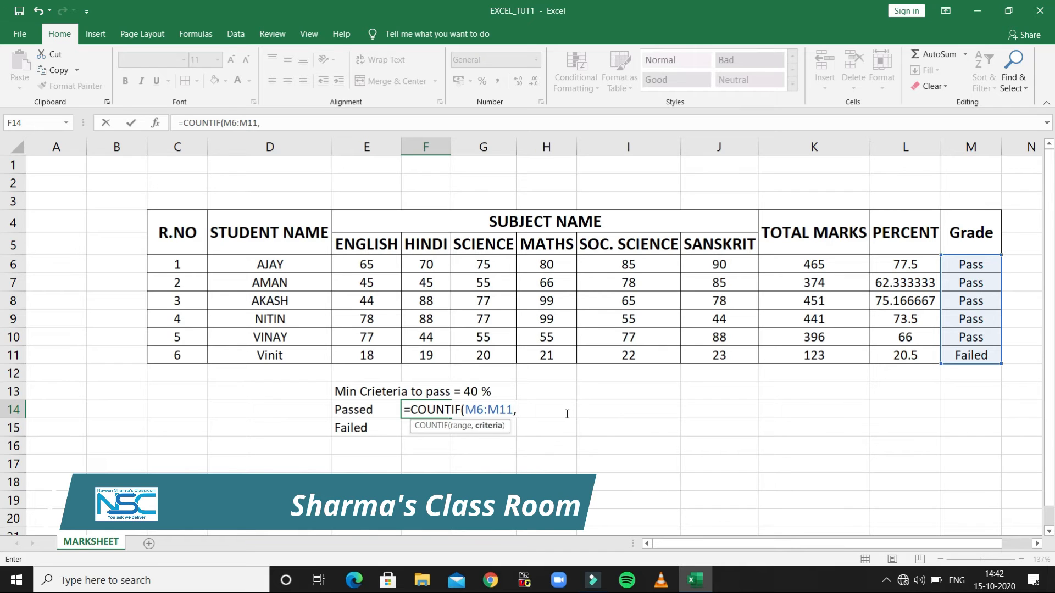
text("P)
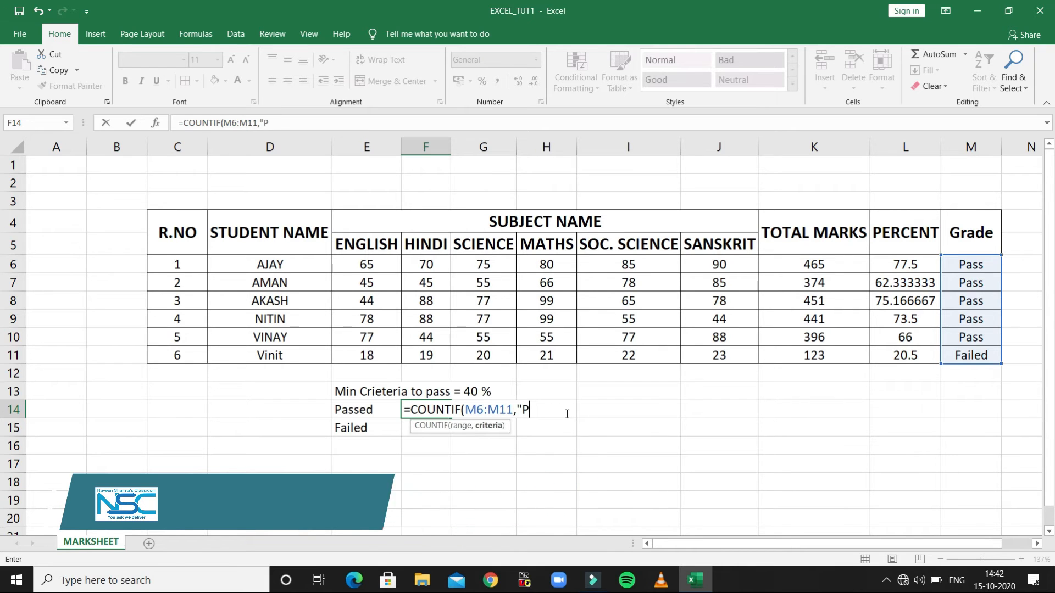
text(assed)
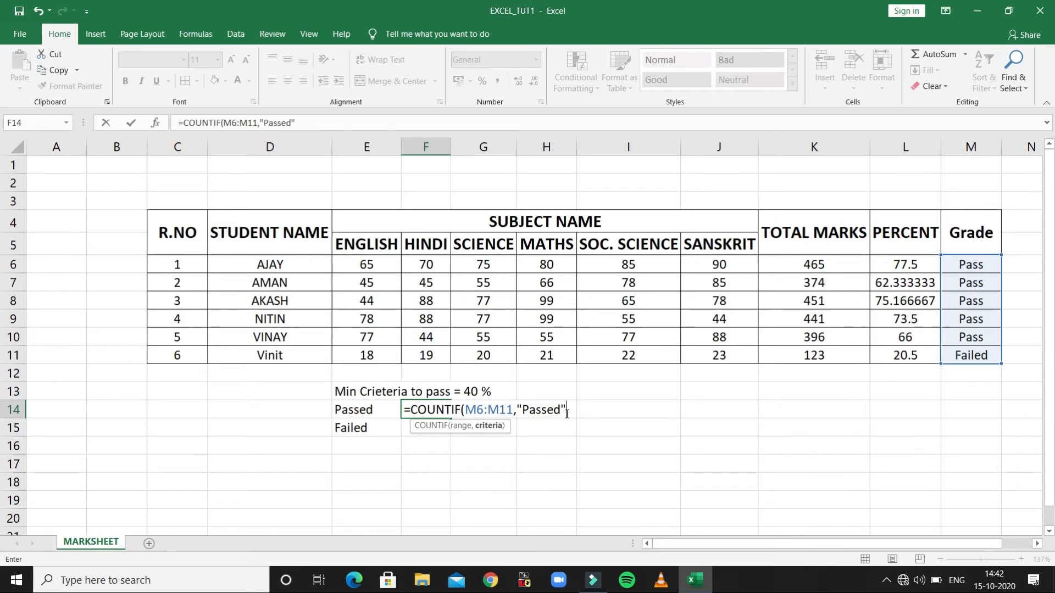
text())
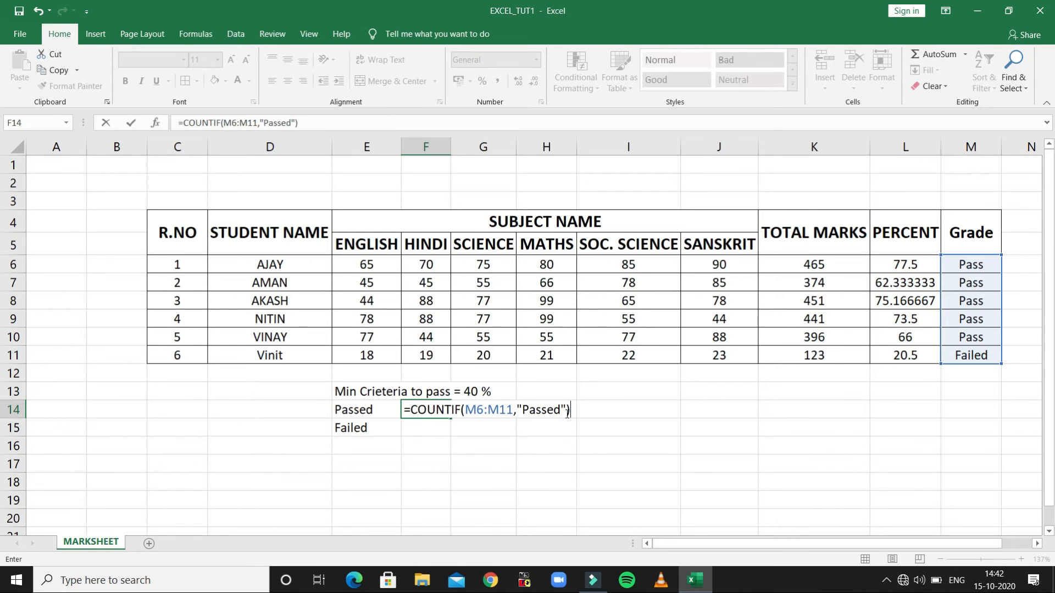
key(Return)
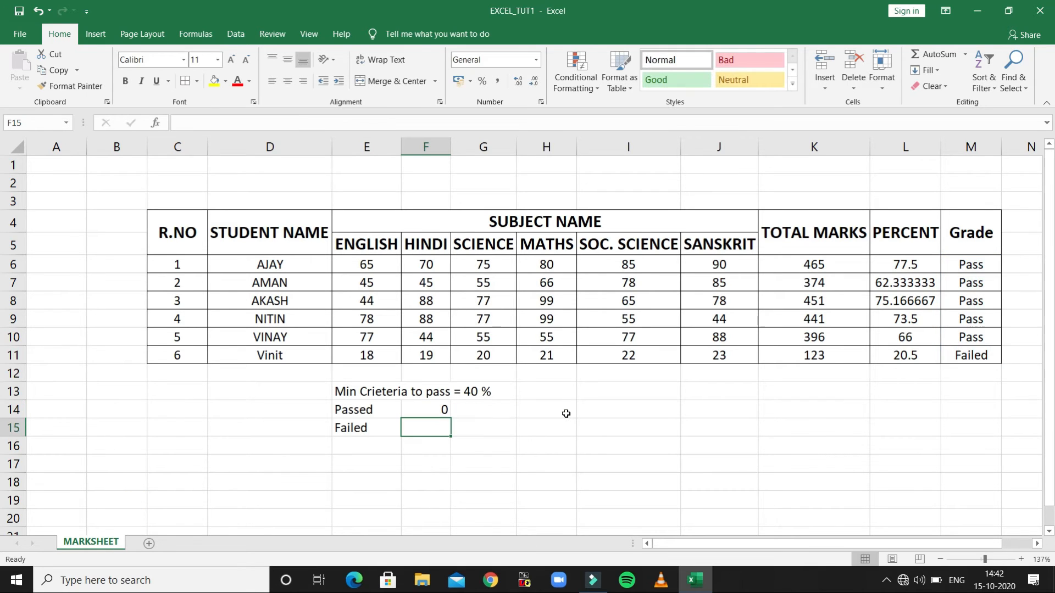
Change the criterion of the COUNTIF formula in F14 to "Pass"
click(438, 409)
double_click(438, 409)
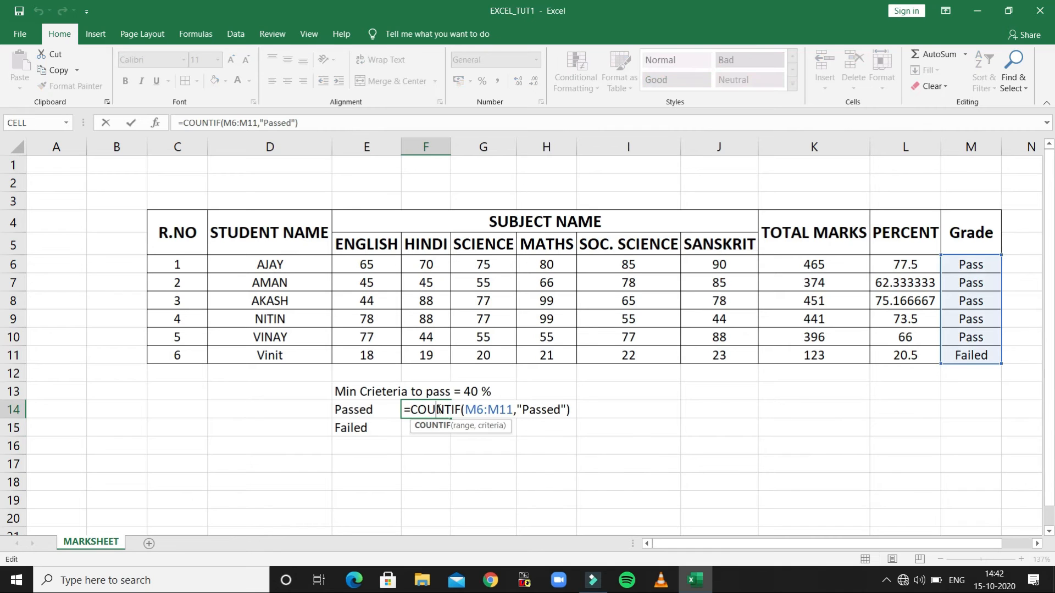
click(559, 409)
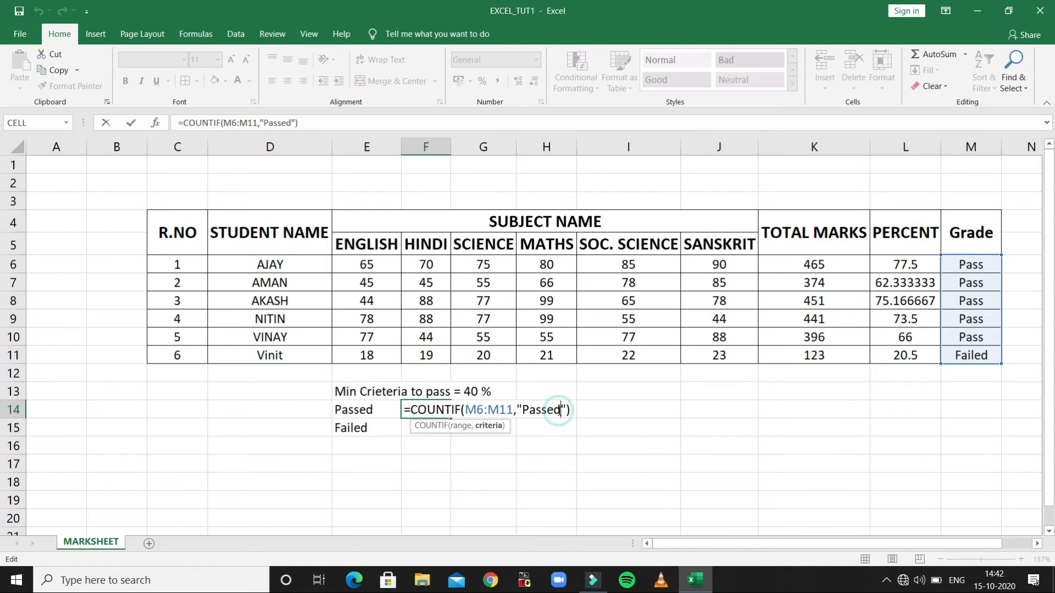
key(BackSpace)
key(BackSpace)
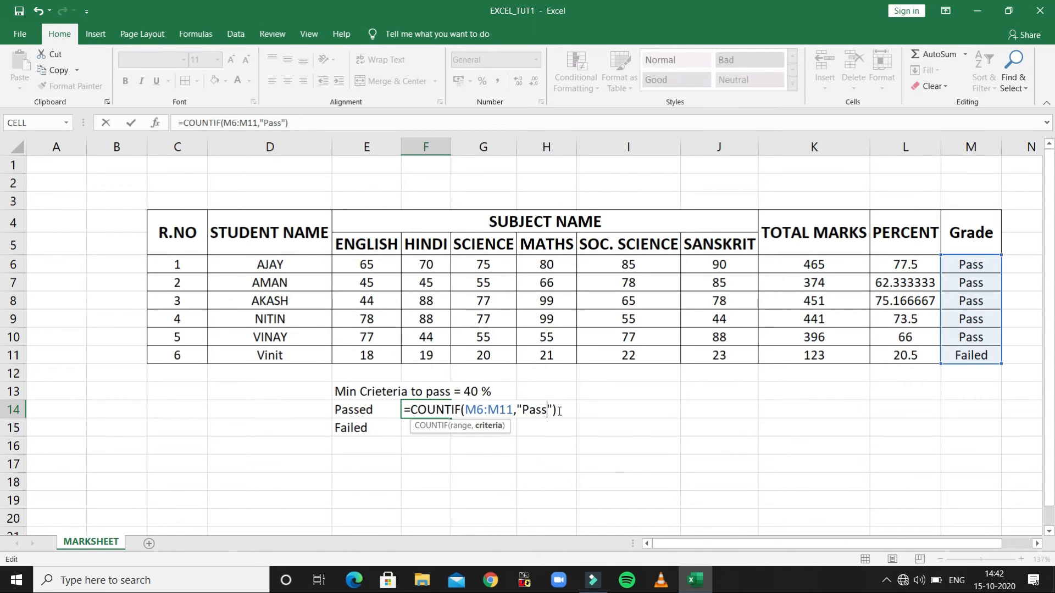
key(Return)
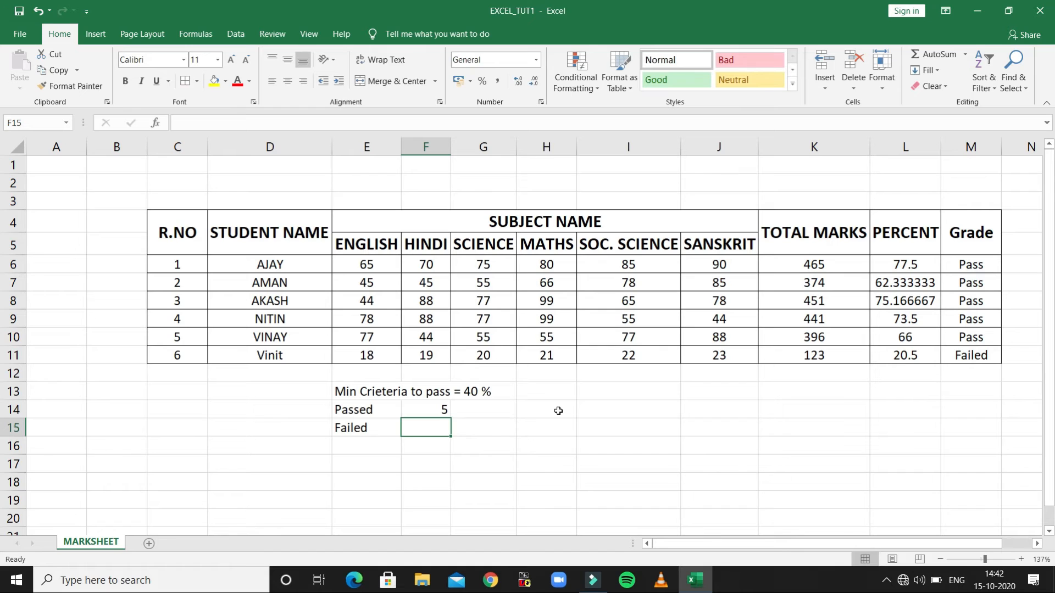
Enter the formula =counif(M6:M11,"Failed") in F15, beside the Failed label
double_click(437, 430)
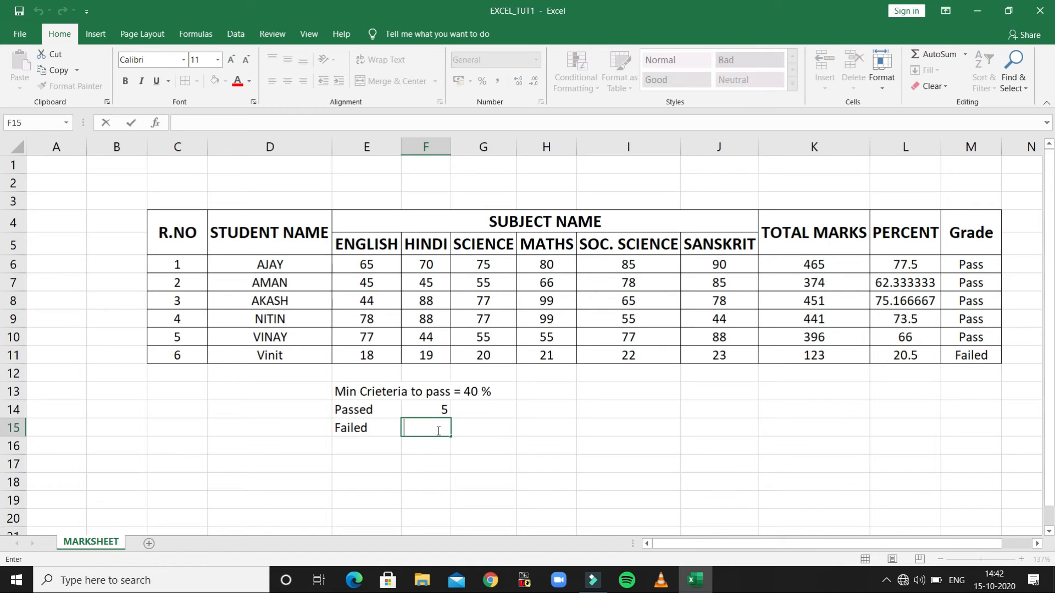
text(===)
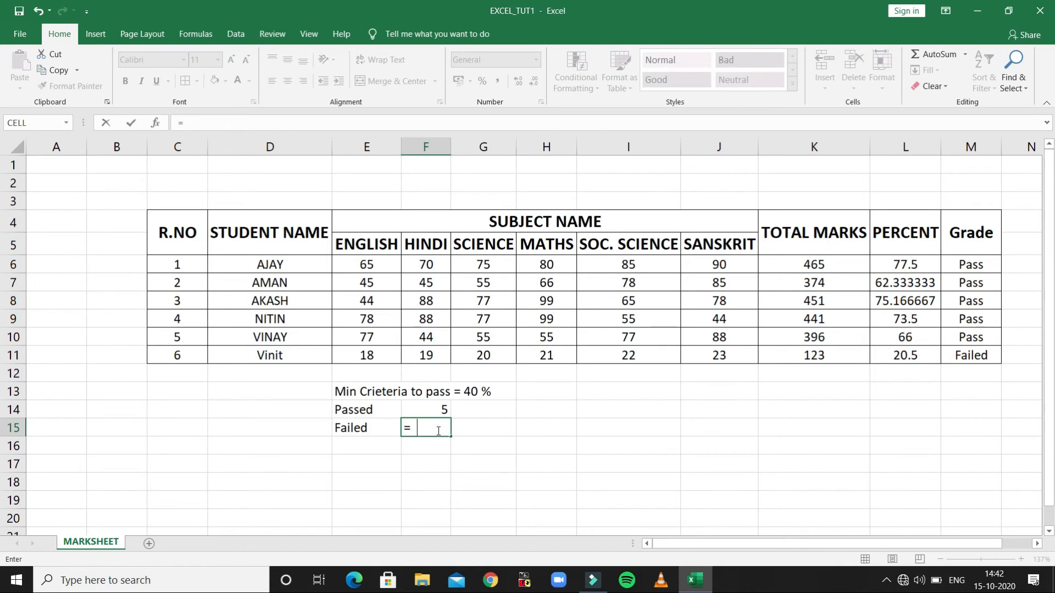
key(BackSpace)
key(BackSpace)
text(counnt)
key(BackSpace)
key(BackSpace)
text(if()
drag(987, 350, 972, 269)
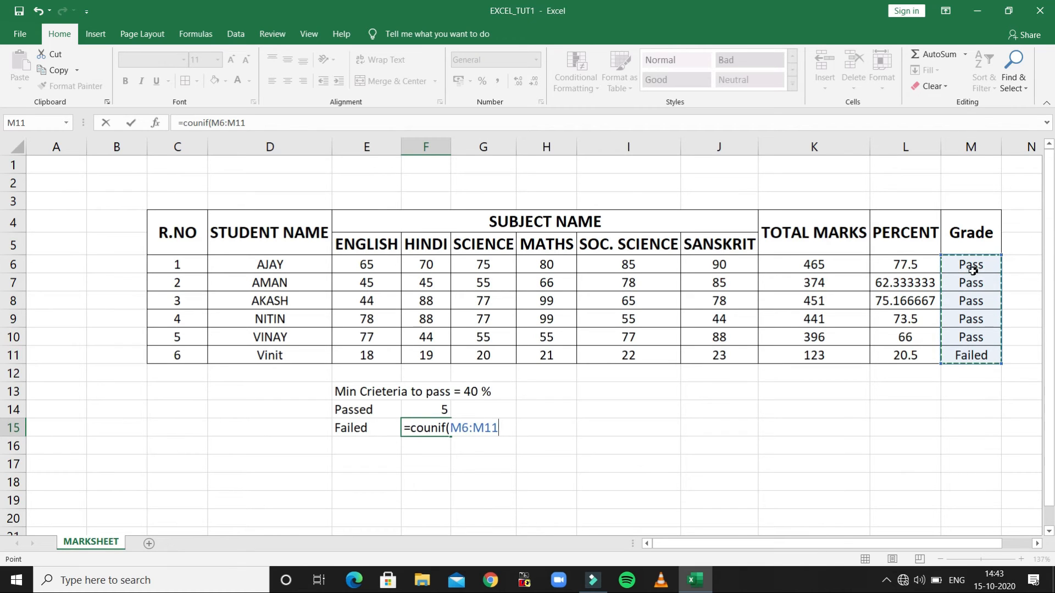
text(,)
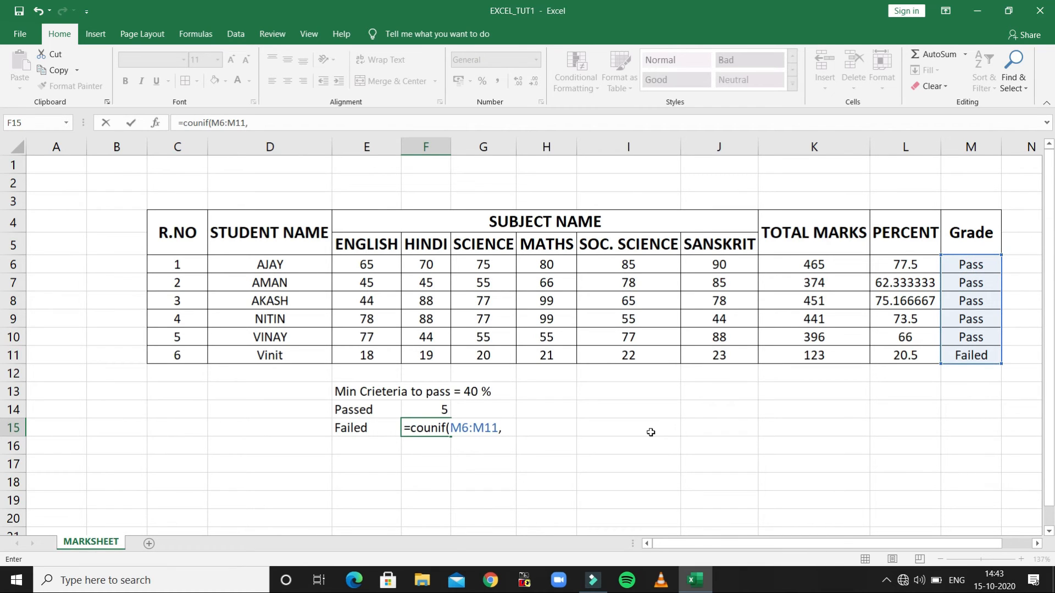
text("Failed)
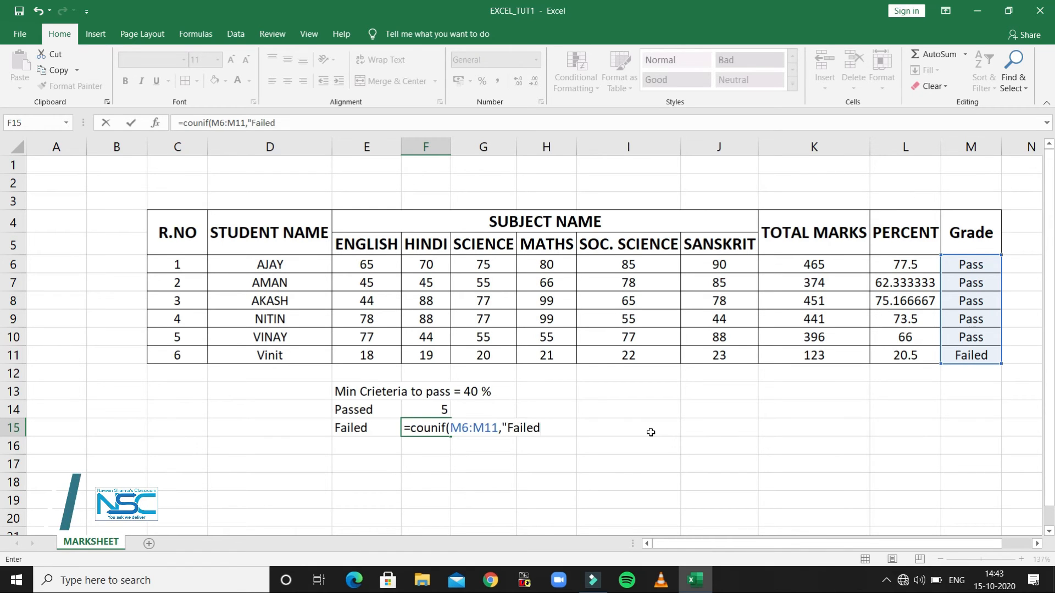
text(")
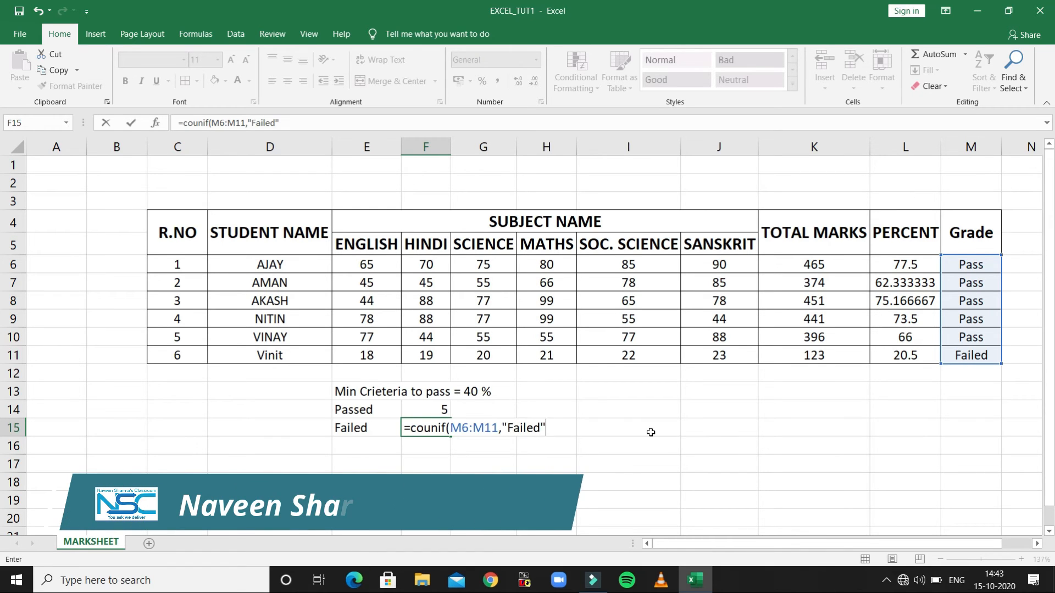
text())
key(Return)
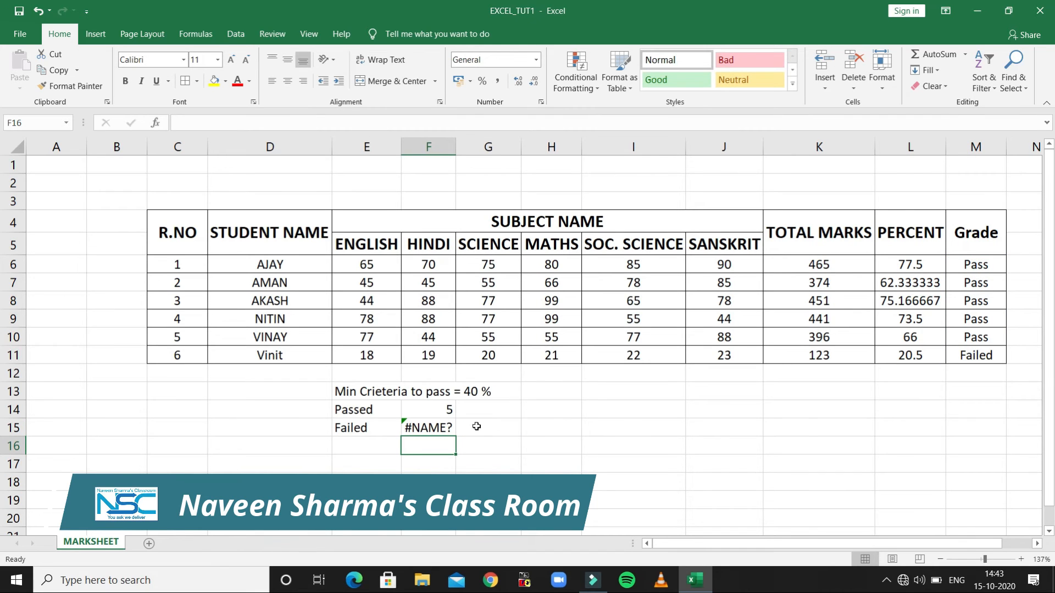
Correct the misspelled function name in F15 so the formula reads =countif(M6:M11,"Failed")
click(448, 428)
double_click(450, 429)
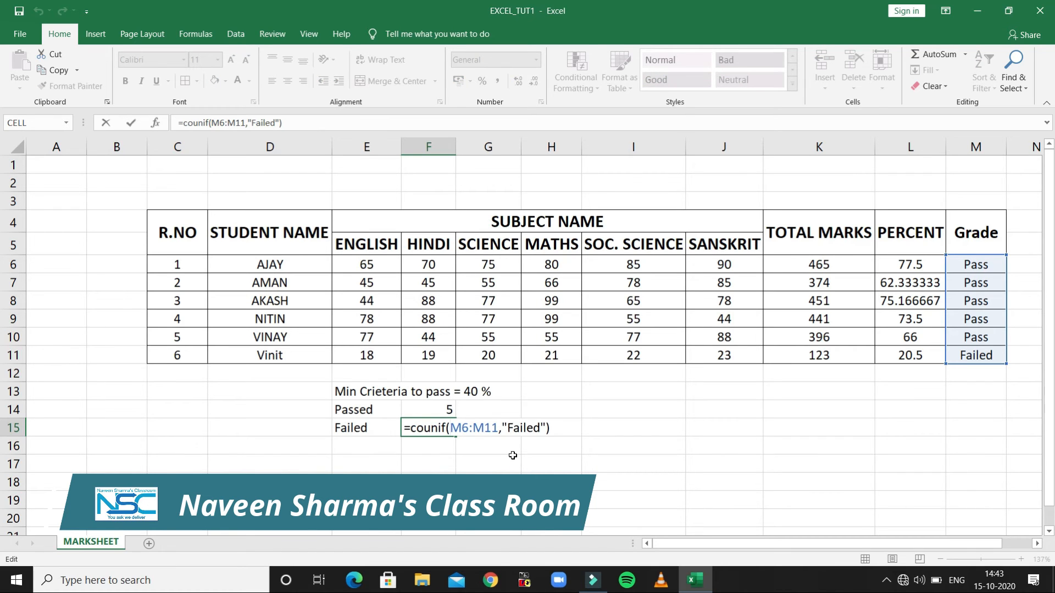
click(437, 429)
text(t)
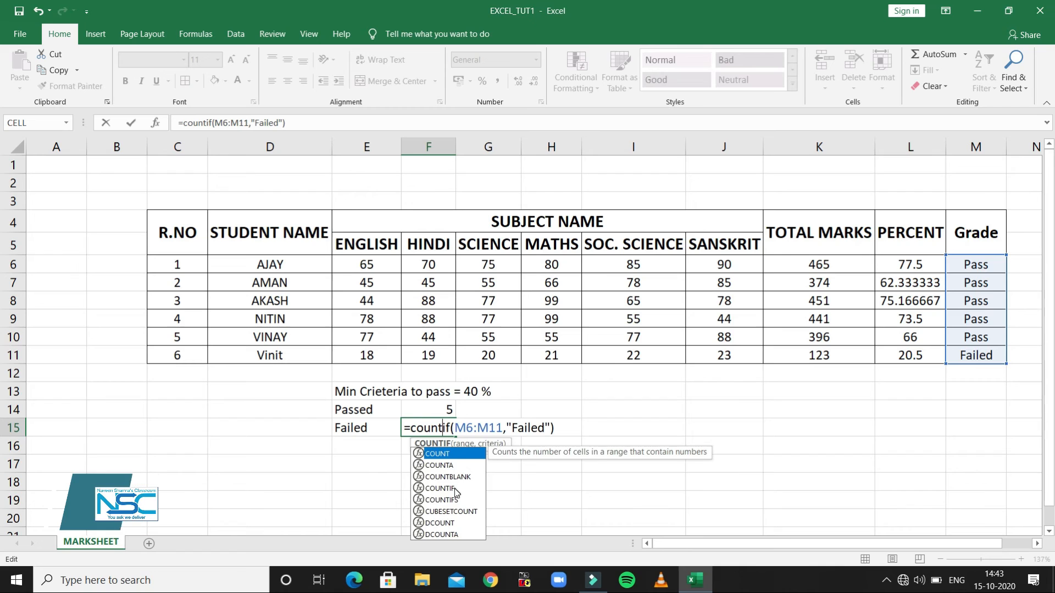
click(454, 489)
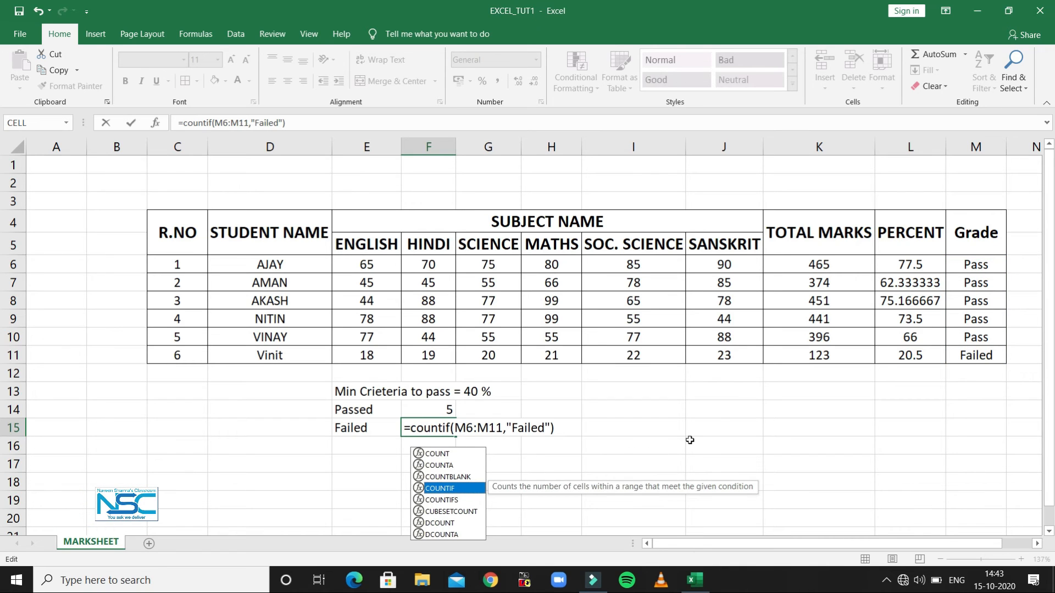
key(Escape)
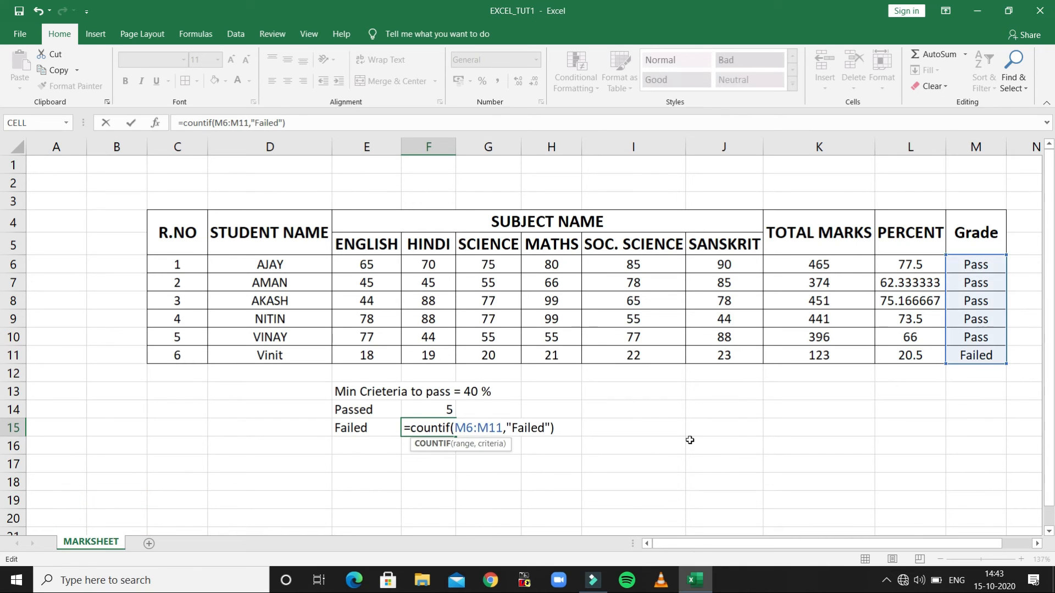
key(Return)
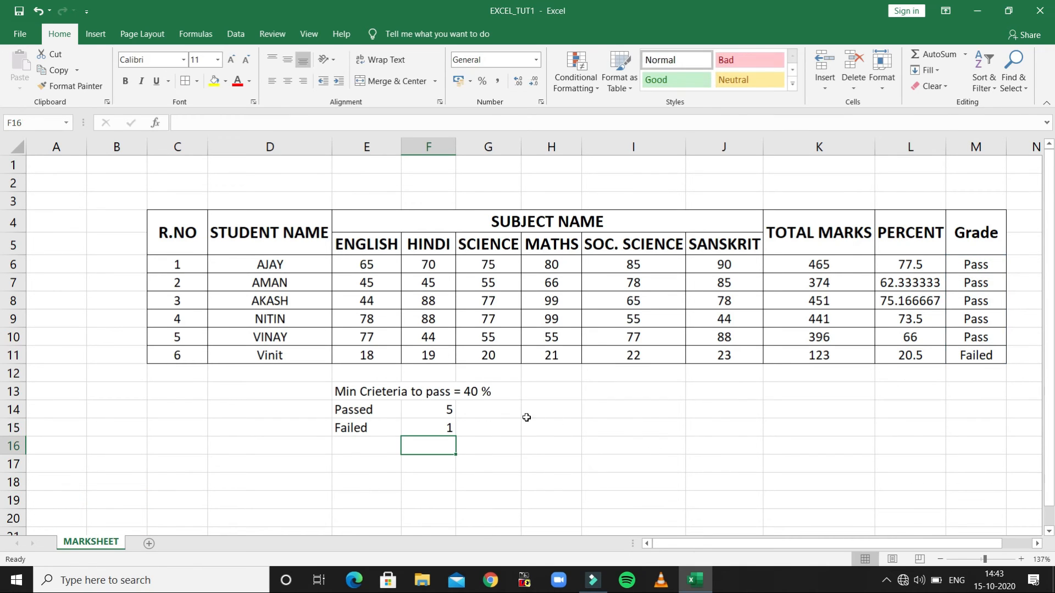
Compare the Passed and Failed counts in F14:F15 with the grades listed in M6:M11
click(419, 407)
click(447, 427)
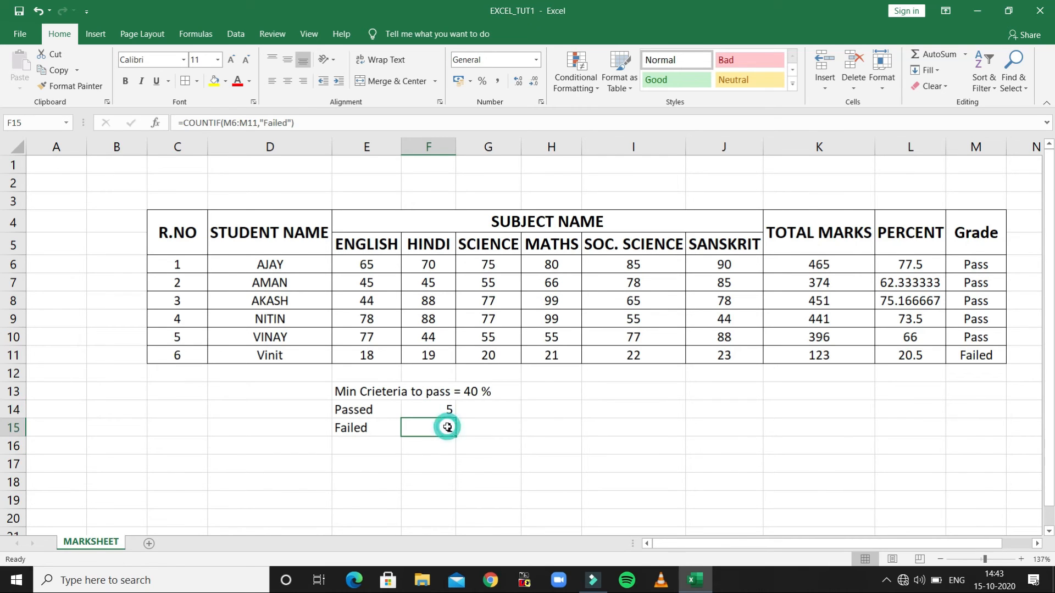
click(364, 409)
drag(399, 416, 431, 424)
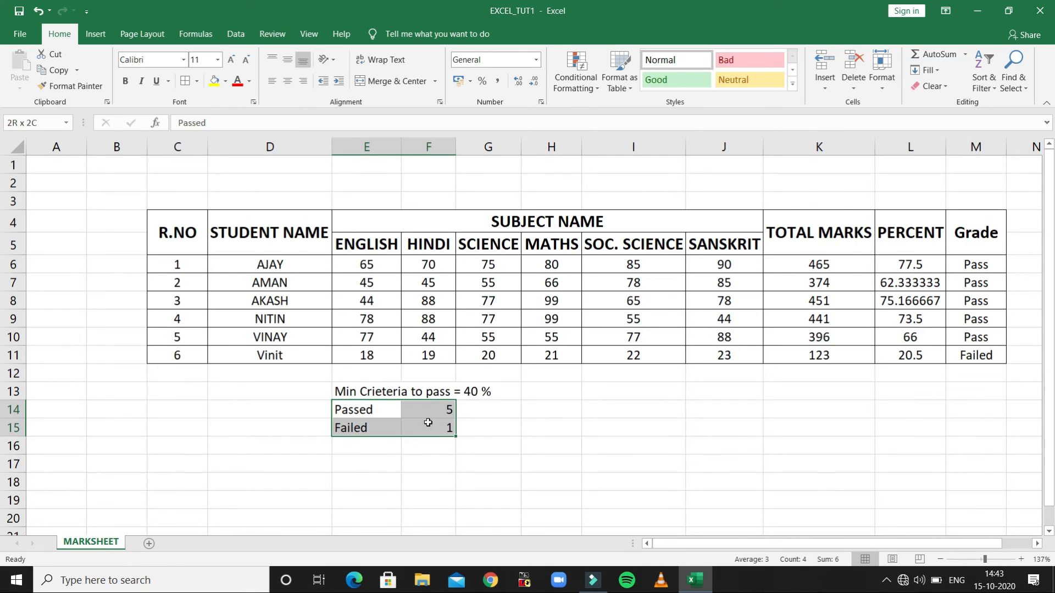
click(983, 263)
key(shift+Down)
key(shift+Down)
key(shift+Down)
key(shift+Down)
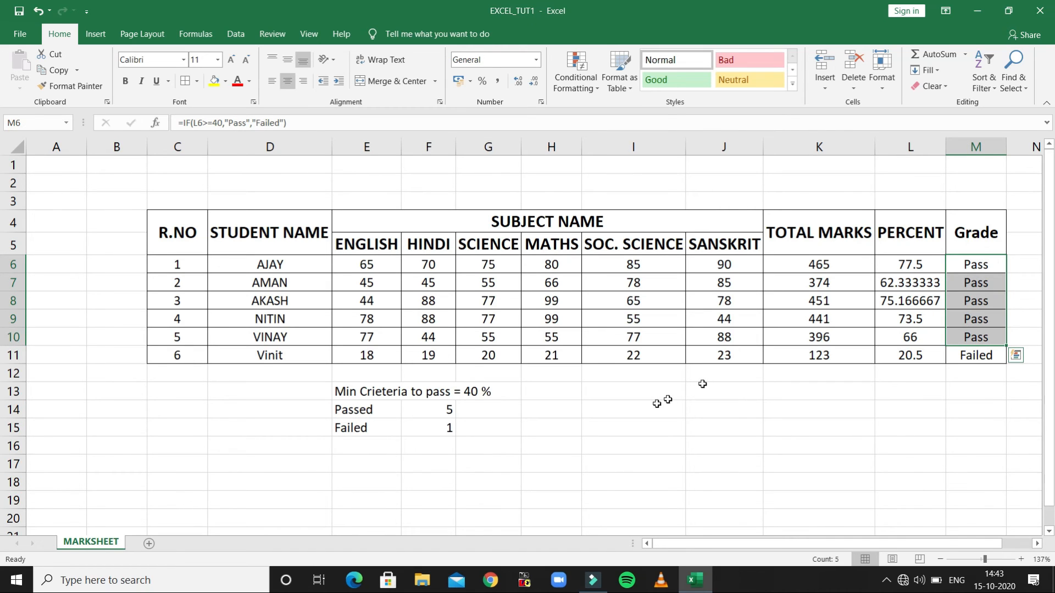
click(448, 418)
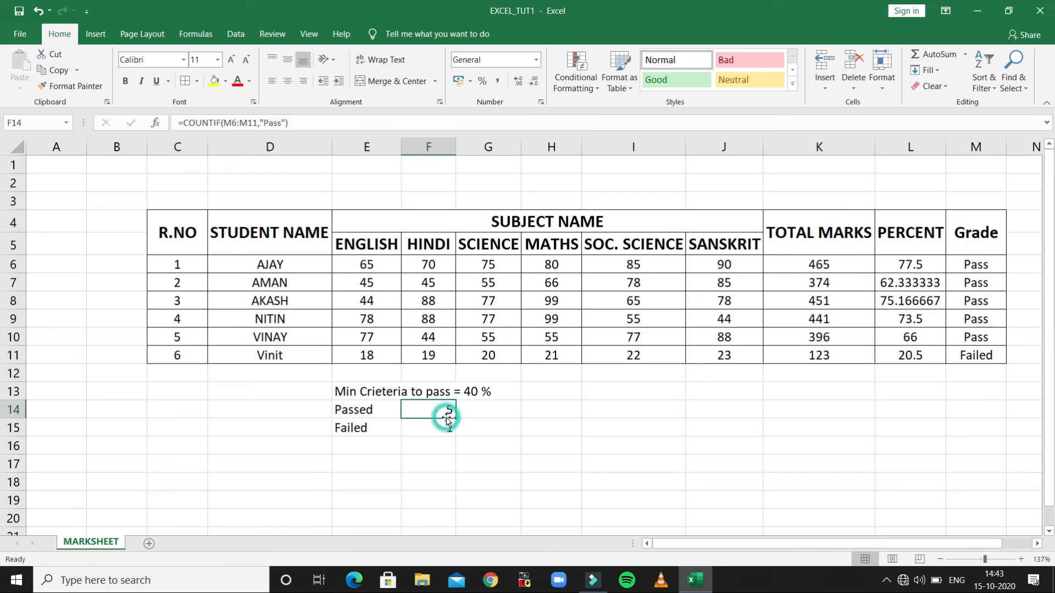
click(987, 357)
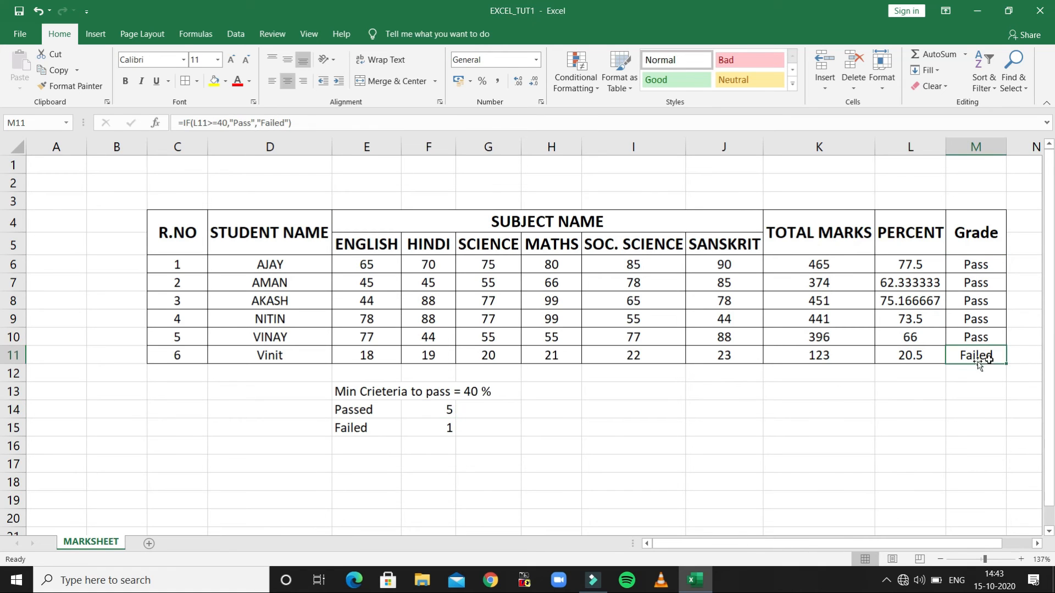
click(426, 428)
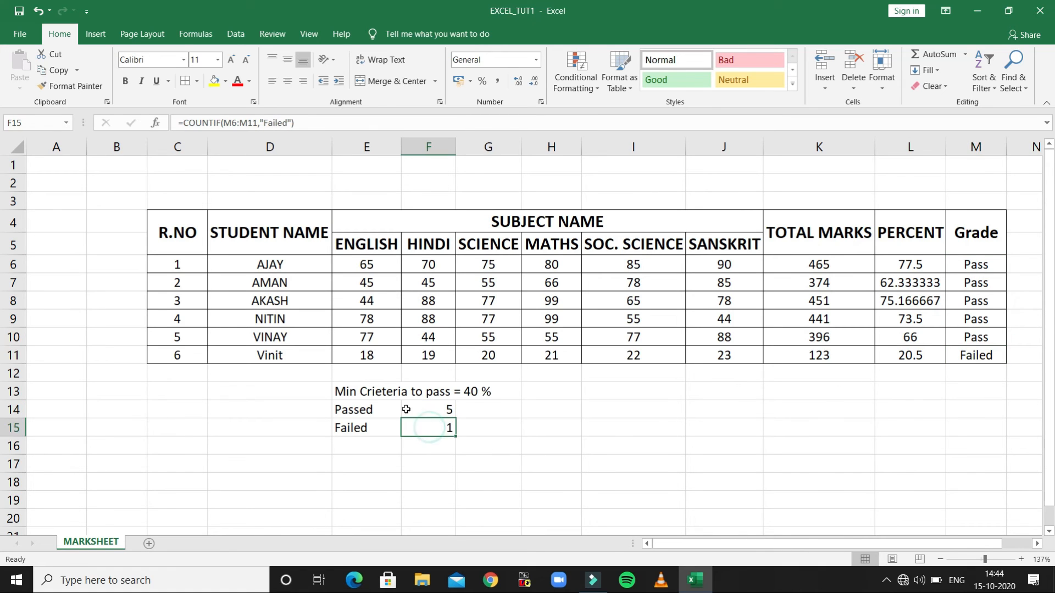
Change the marks of student 6 in row 11 to English 45, Hindi 55, Science 66, Maths 7 and Soc. Science 88, and check the Passed count
double_click(386, 356)
key(BackSpace)
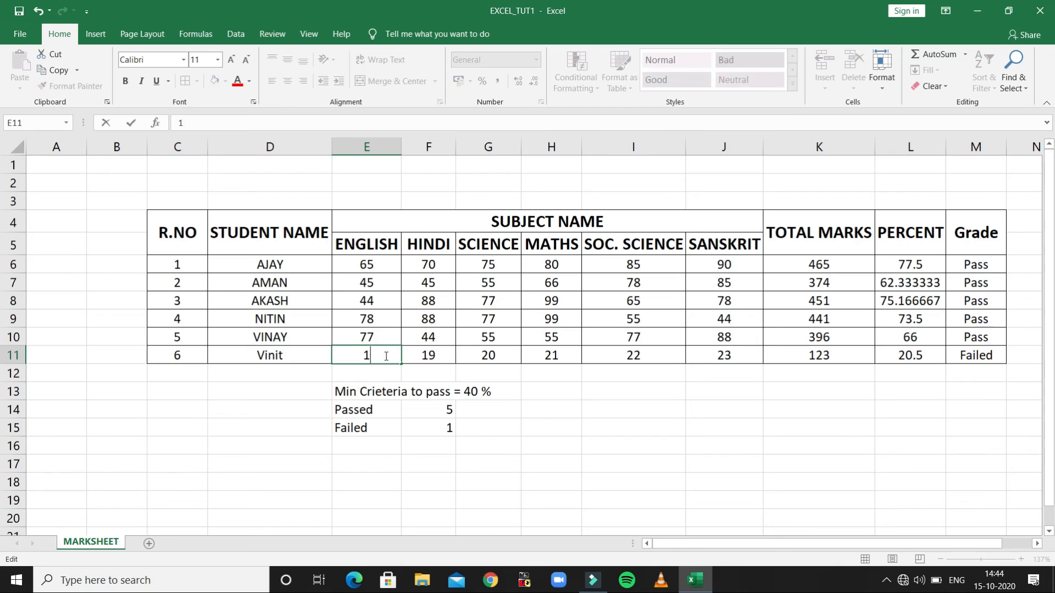
text(45)
key(Tab)
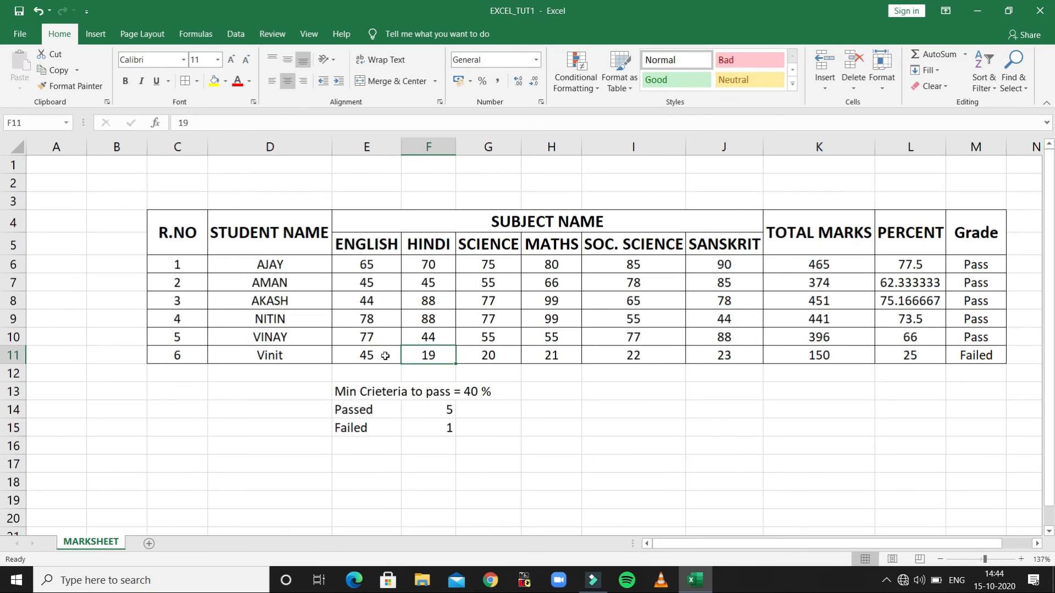
text(55)
key(Tab)
text(66)
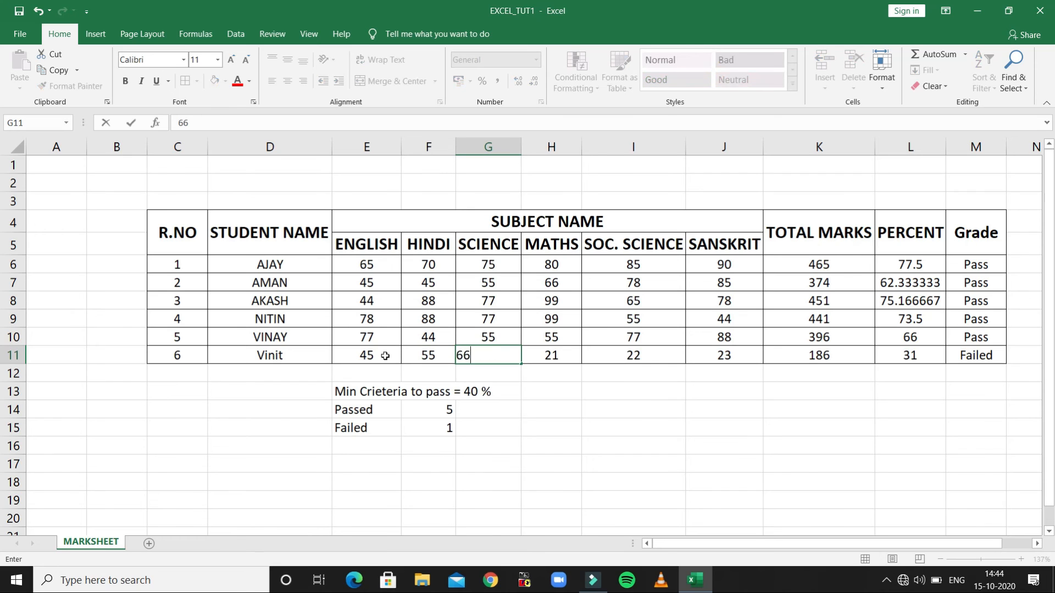
key(Tab)
text(7)
key(Tab)
text(88)
key(Tab)
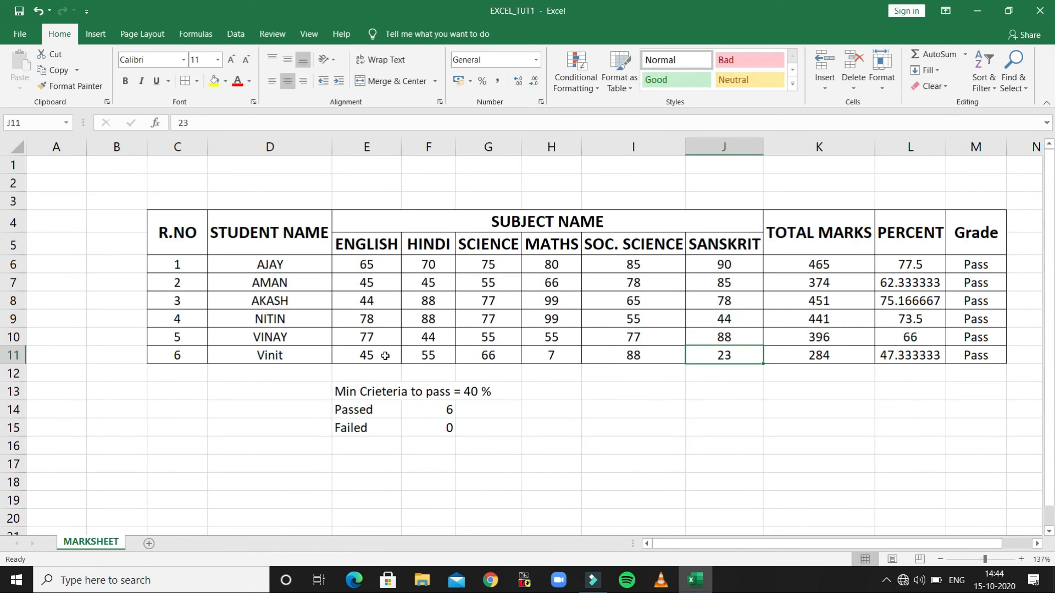
click(988, 356)
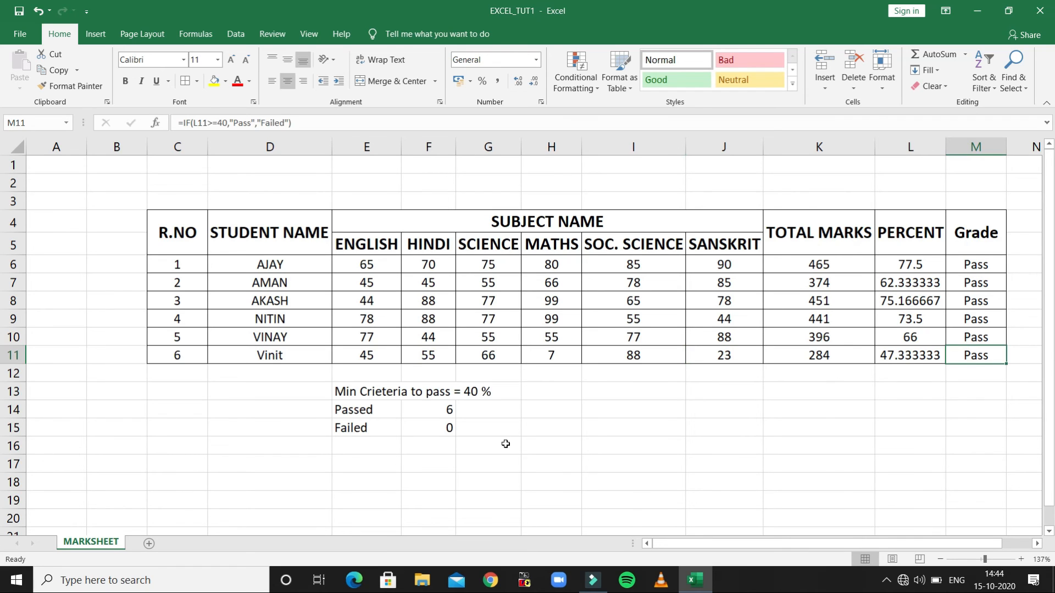
click(434, 407)
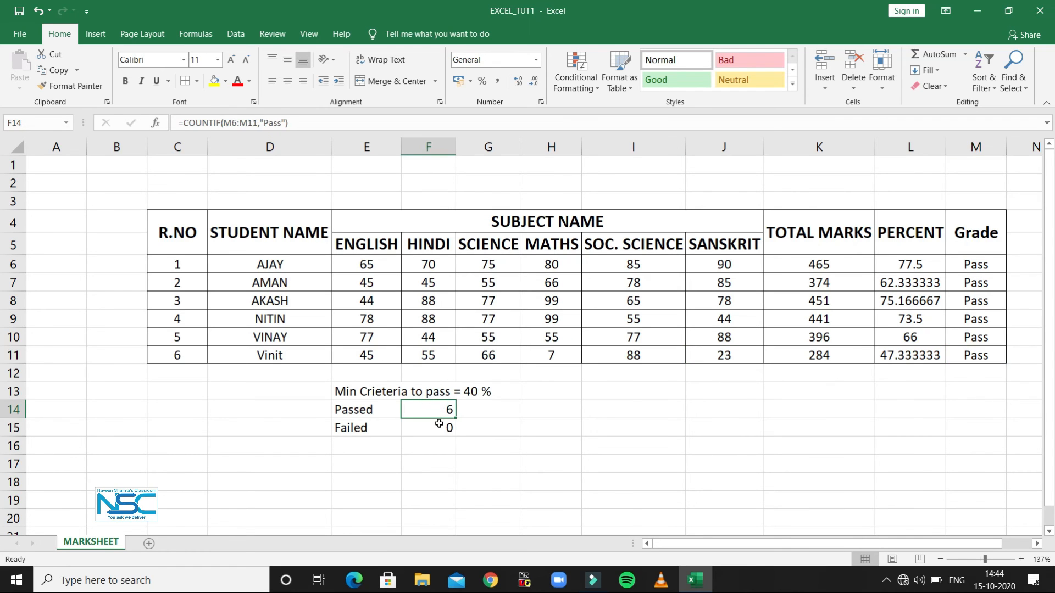
Change the marks of student 4 in row 9 to English 0, Hindi 15, Science 19, Maths 20 and Soc. Science 45, and check the Failed count
click(379, 321)
key(BackSpace)
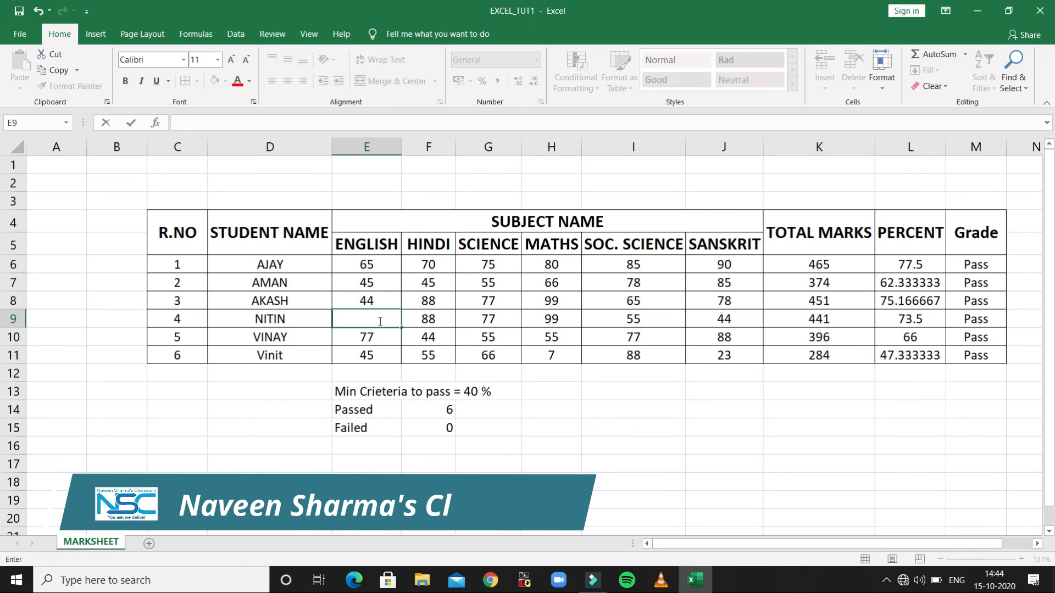
text(00)
key(Tab)
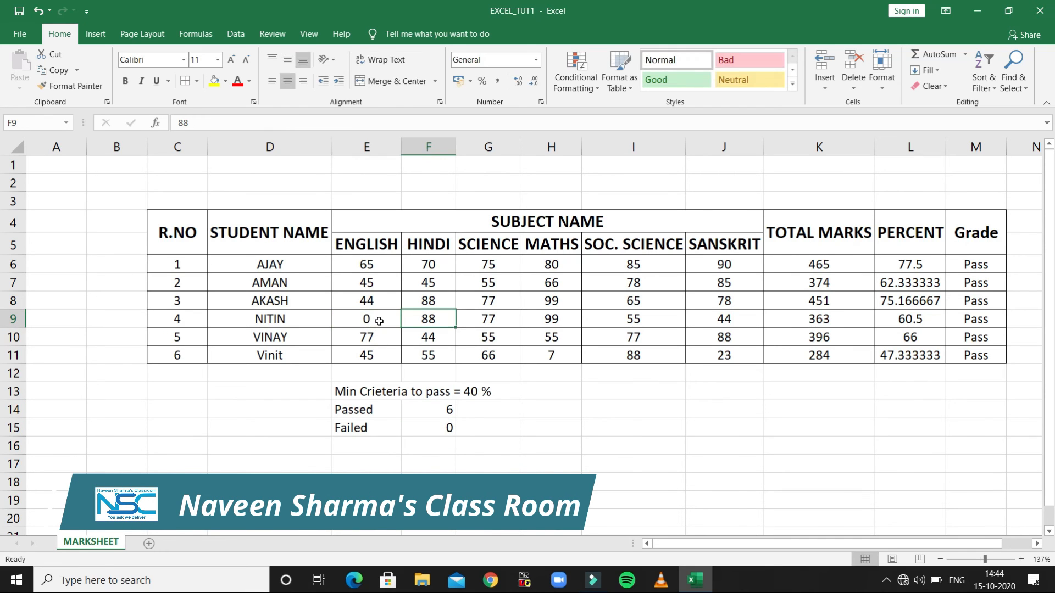
text(15)
key(Tab)
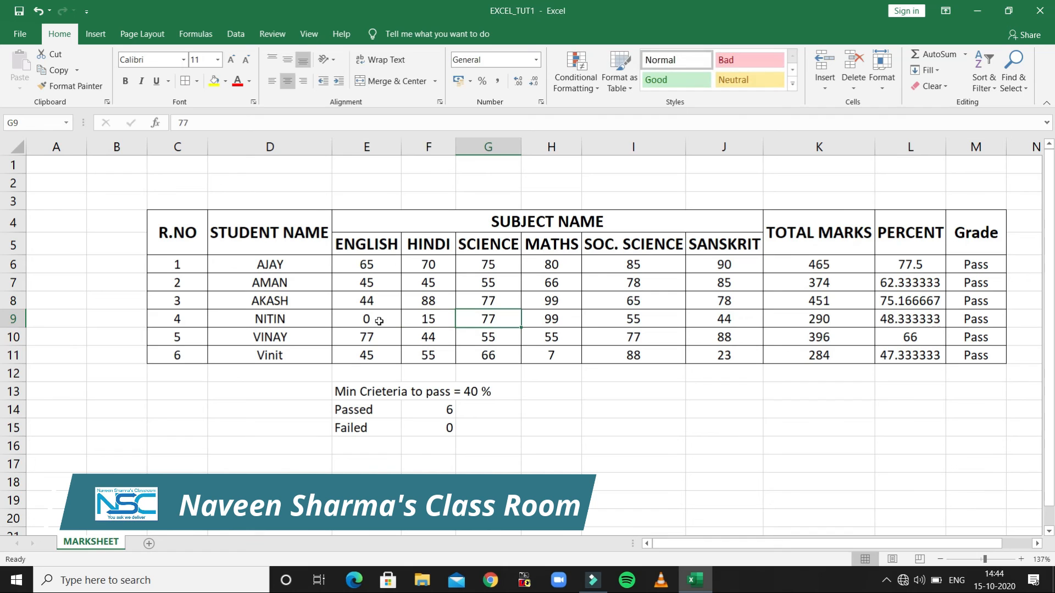
text(19)
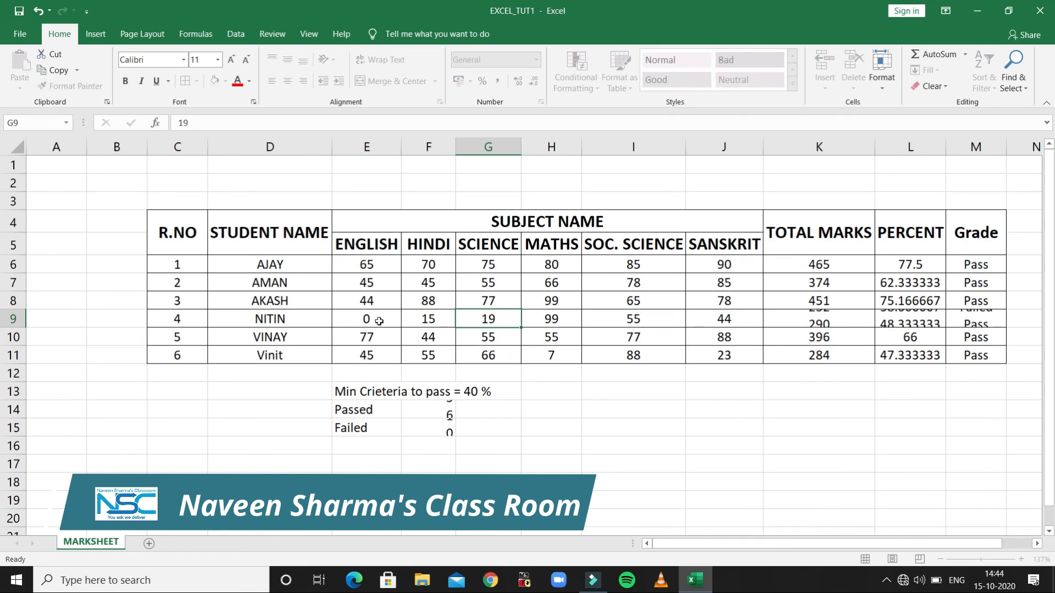
key(Tab)
text(20)
key(Tab)
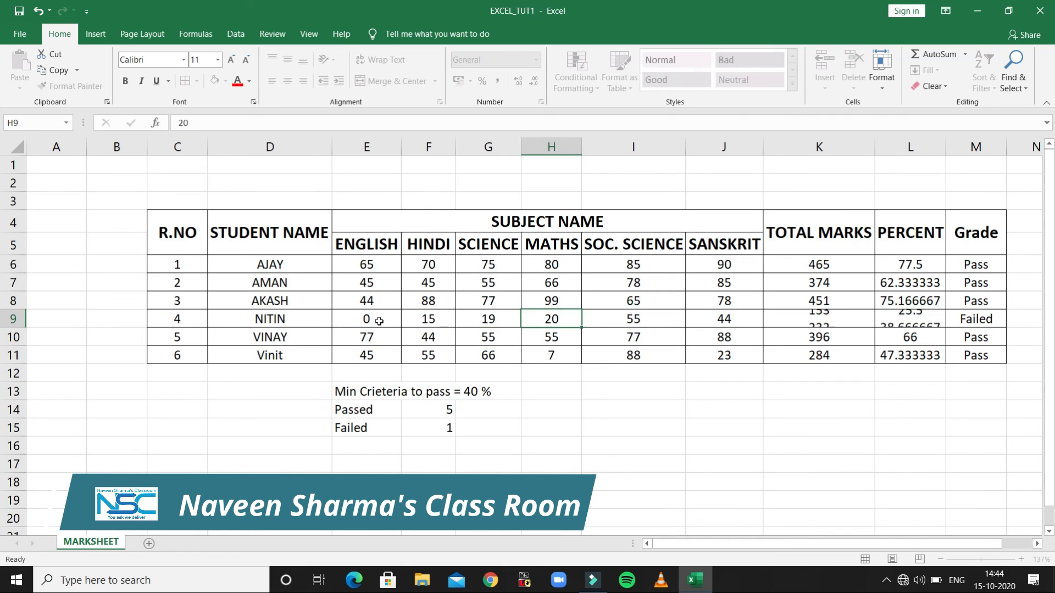
text(45)
key(Tab)
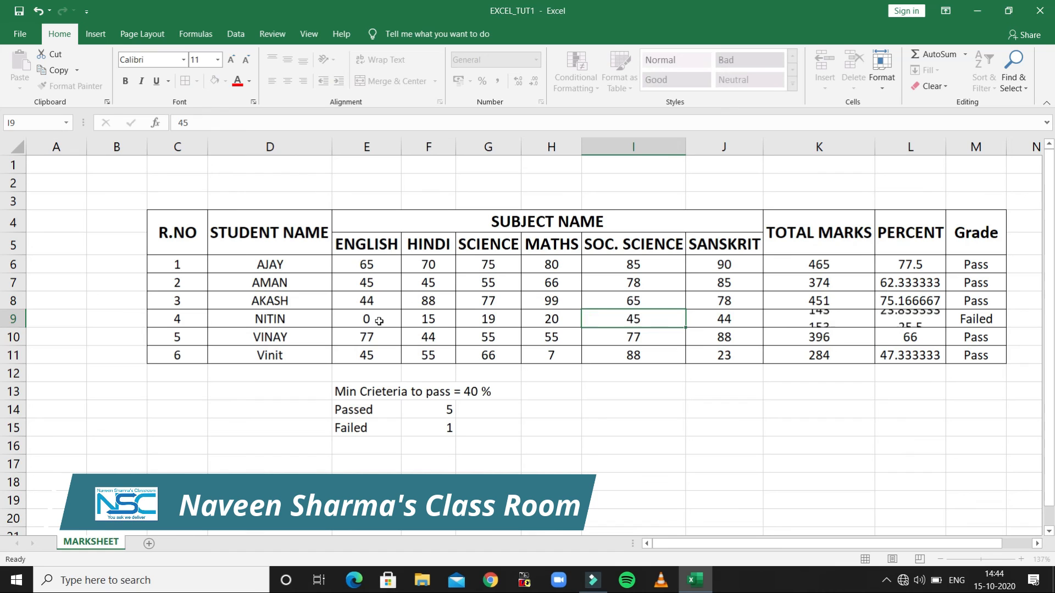
key(Tab)
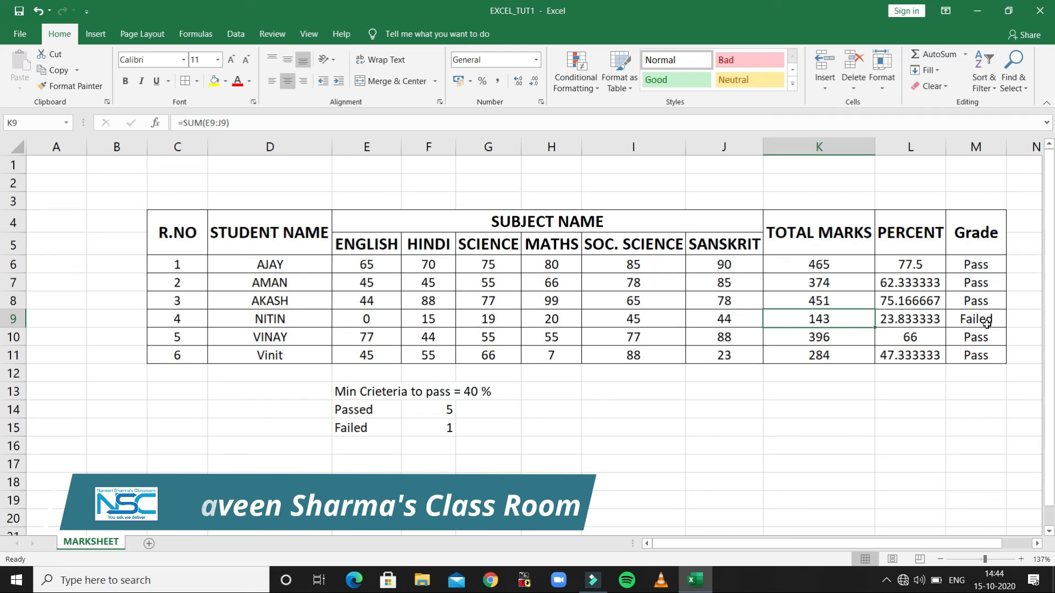
click(426, 427)
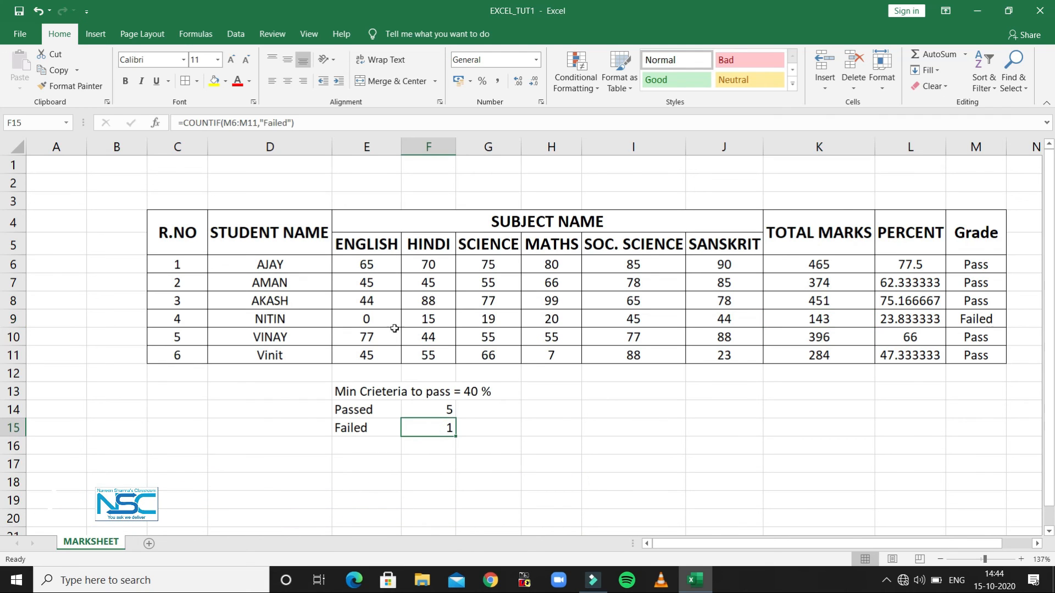
Set student 1's marks in E6:J6 to 45, 55, 12, 13, 14 and 15, and check the Passed and Failed counts
click(382, 267)
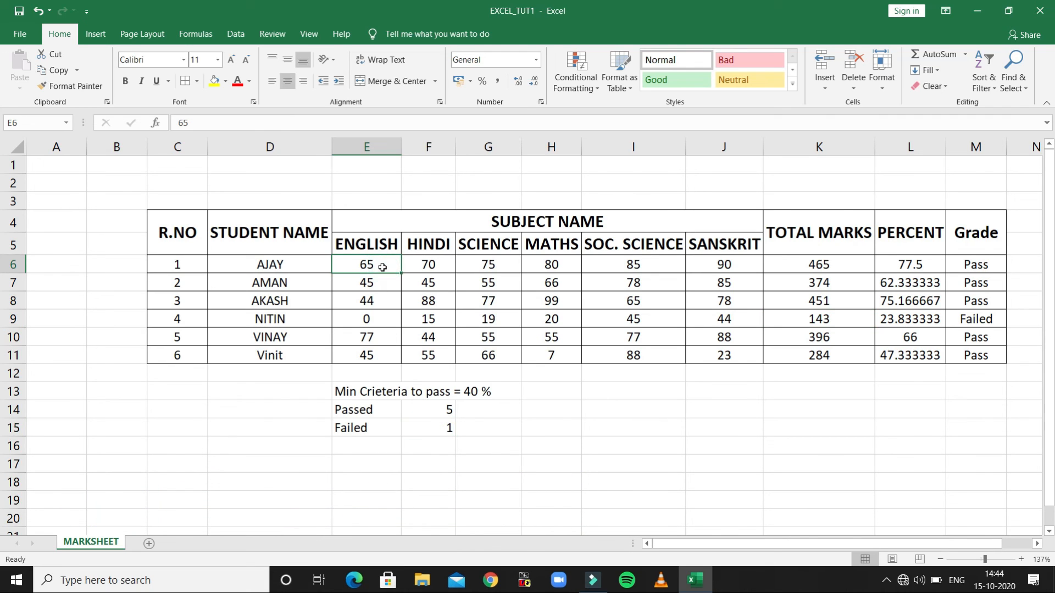
key(BackSpace)
text(45)
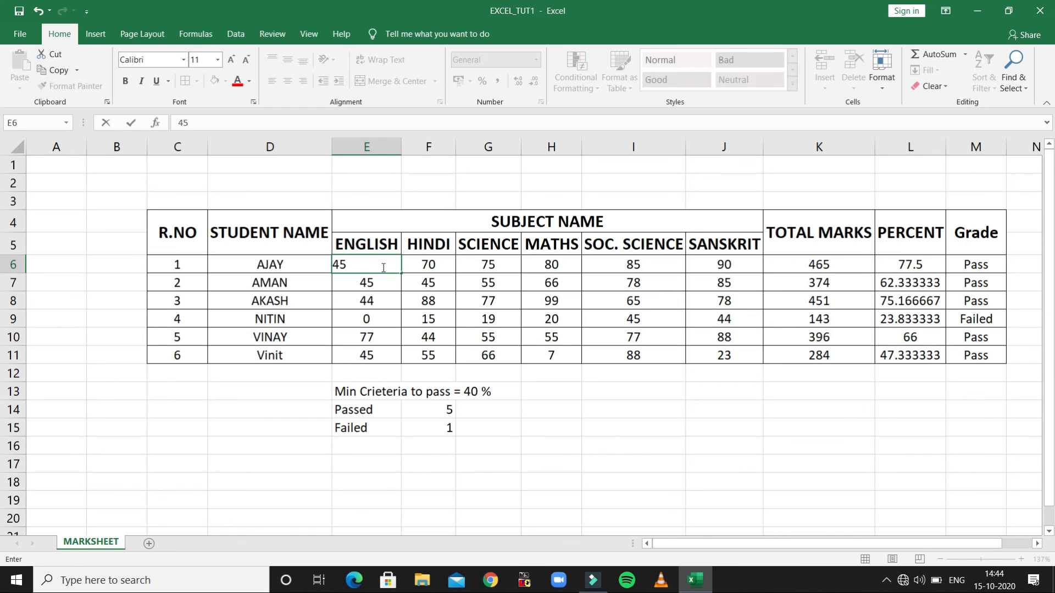
key(Tab)
text(55)
key(Tab)
text(12)
key(Tab)
text(13)
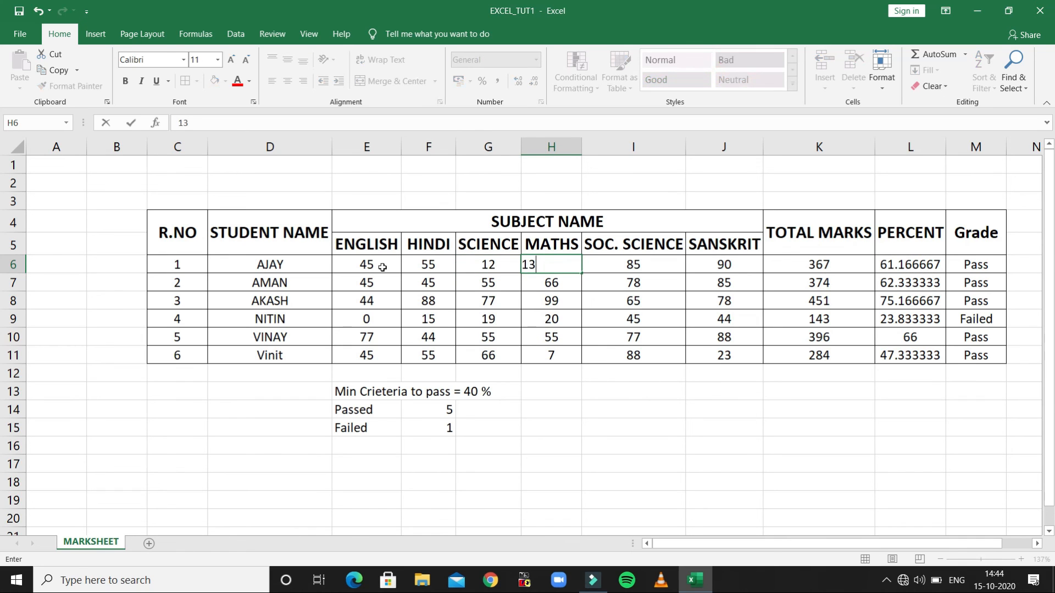
key(Tab)
text(14)
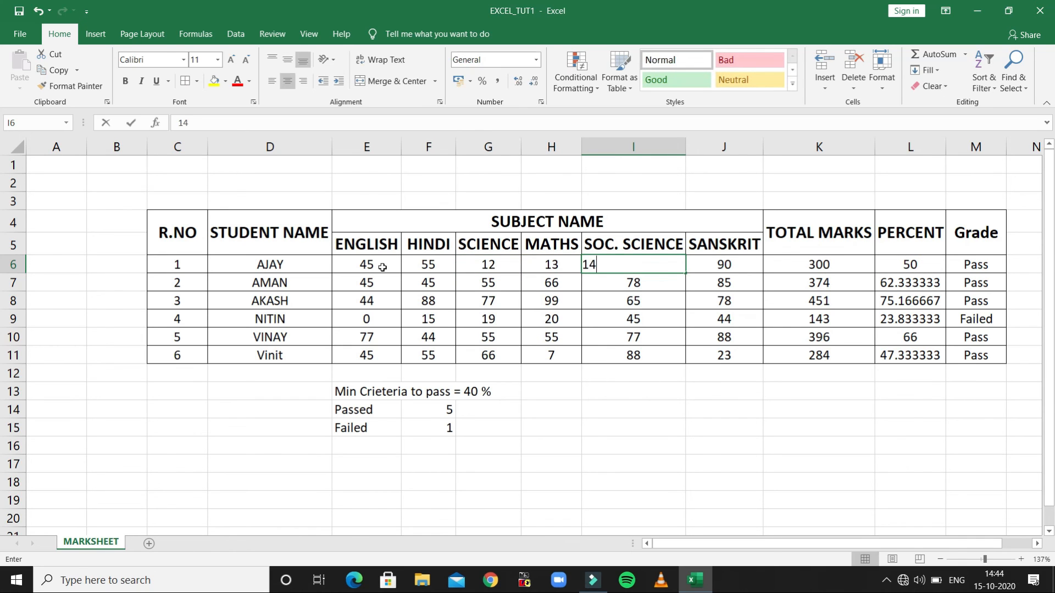
key(Tab)
text(15)
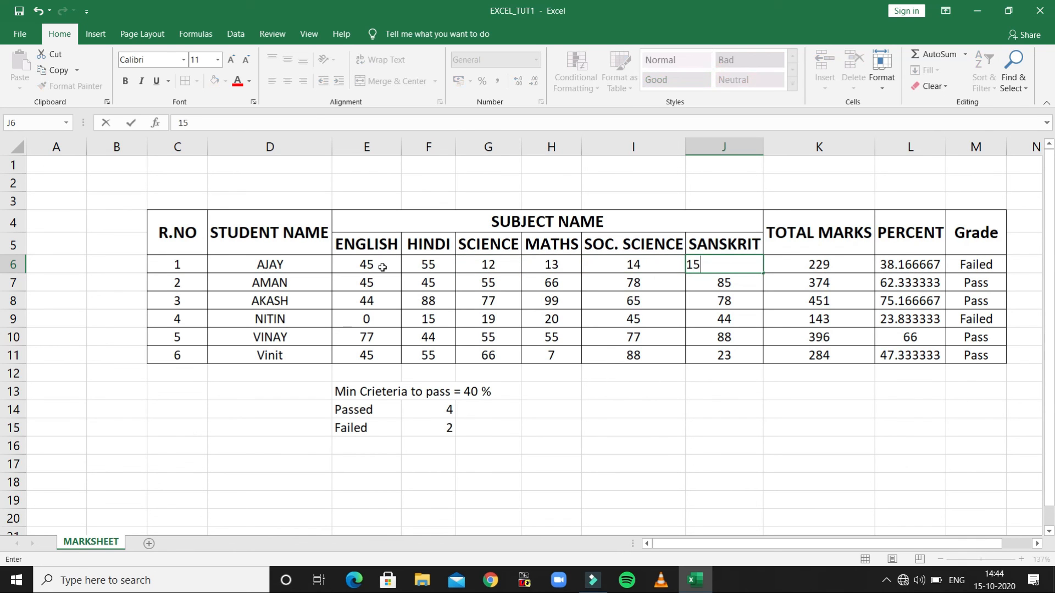
key(Tab)
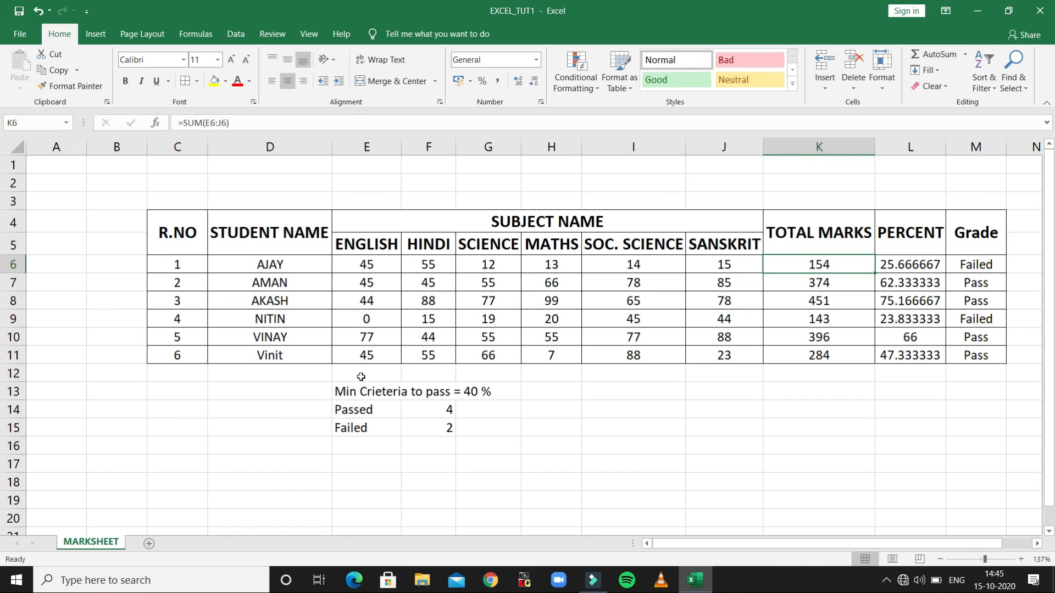
click(424, 405)
click(439, 435)
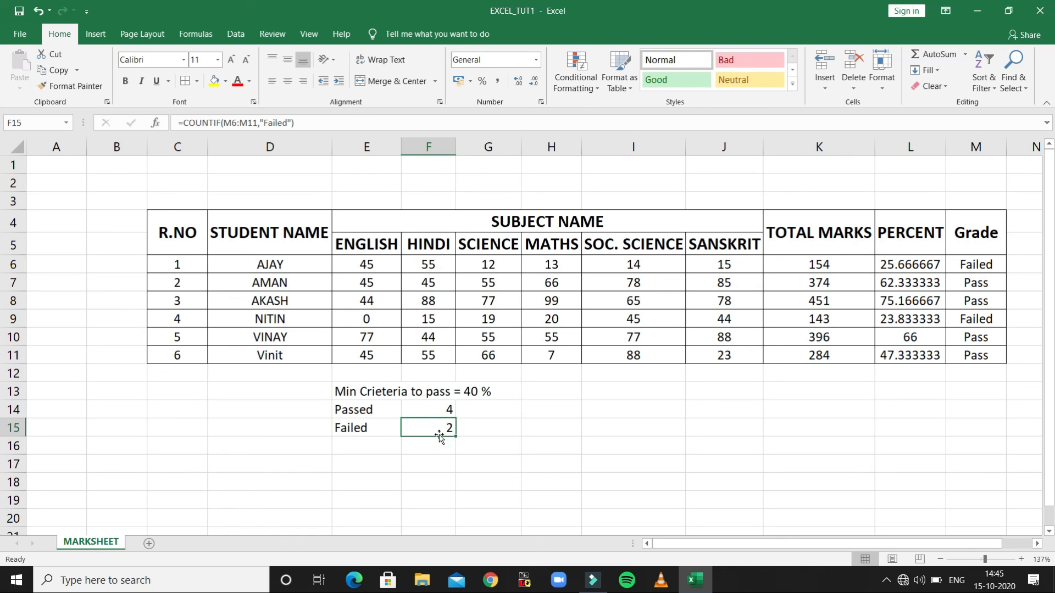